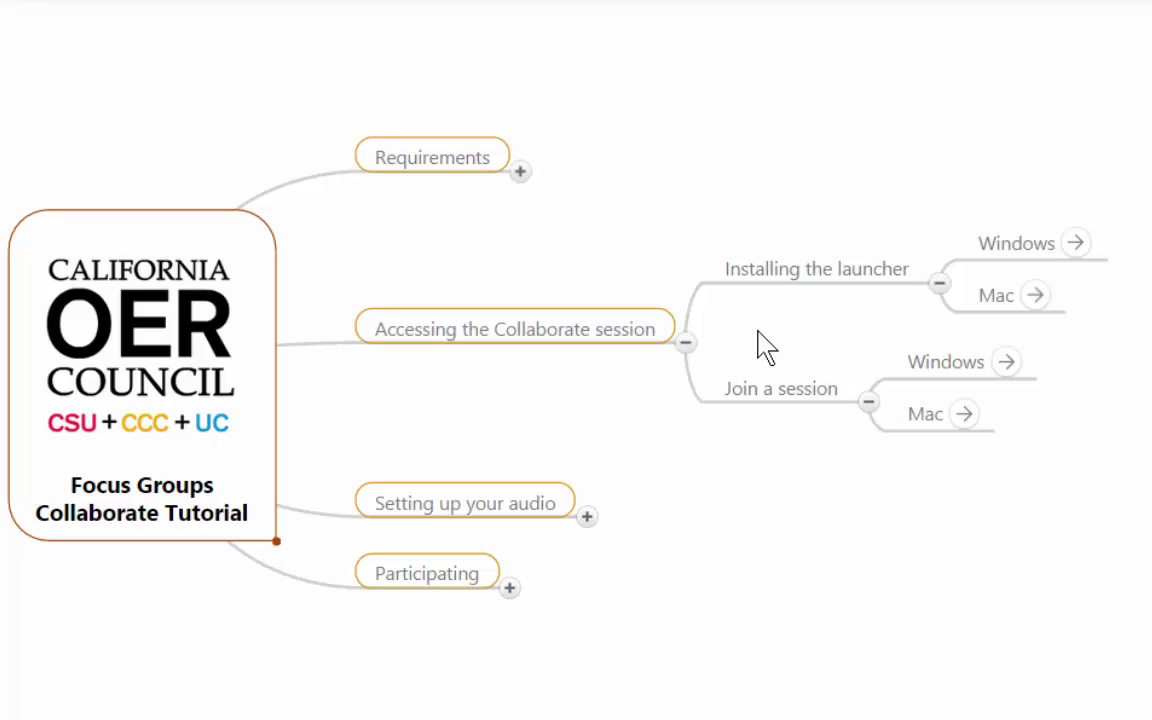
Open the 'Install the Launcher on Windows' help link from the map's Windows node
drag(753, 342, 640, 326)
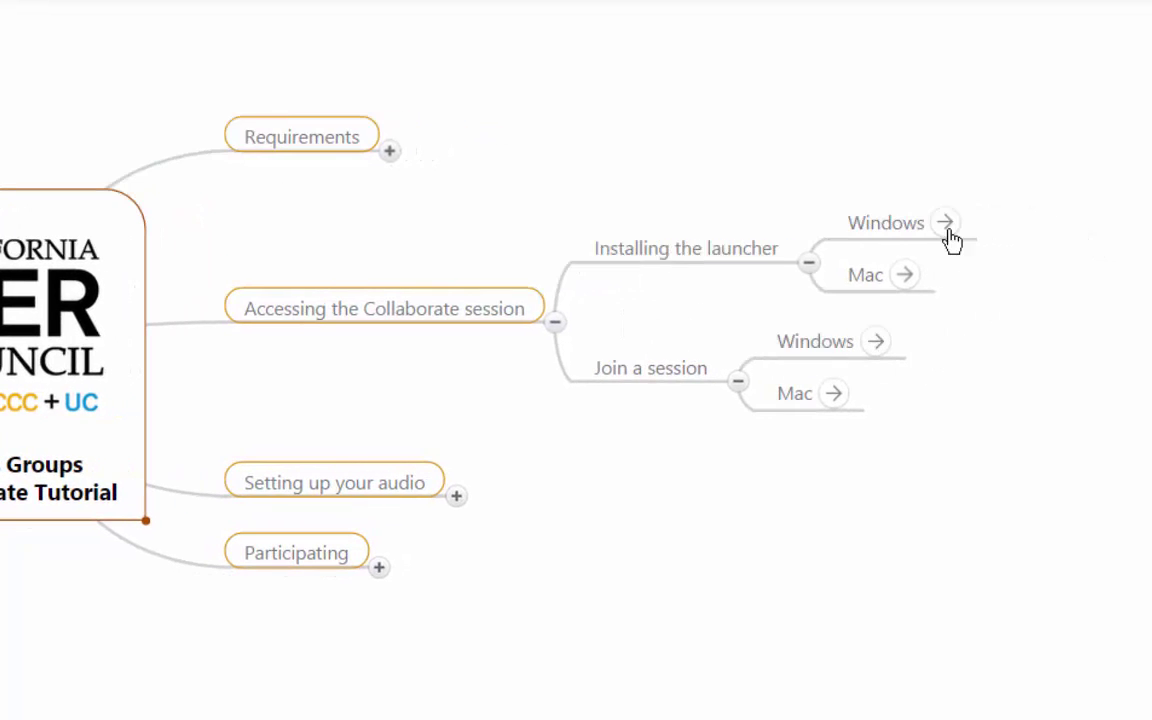
mouse_move(949, 234)
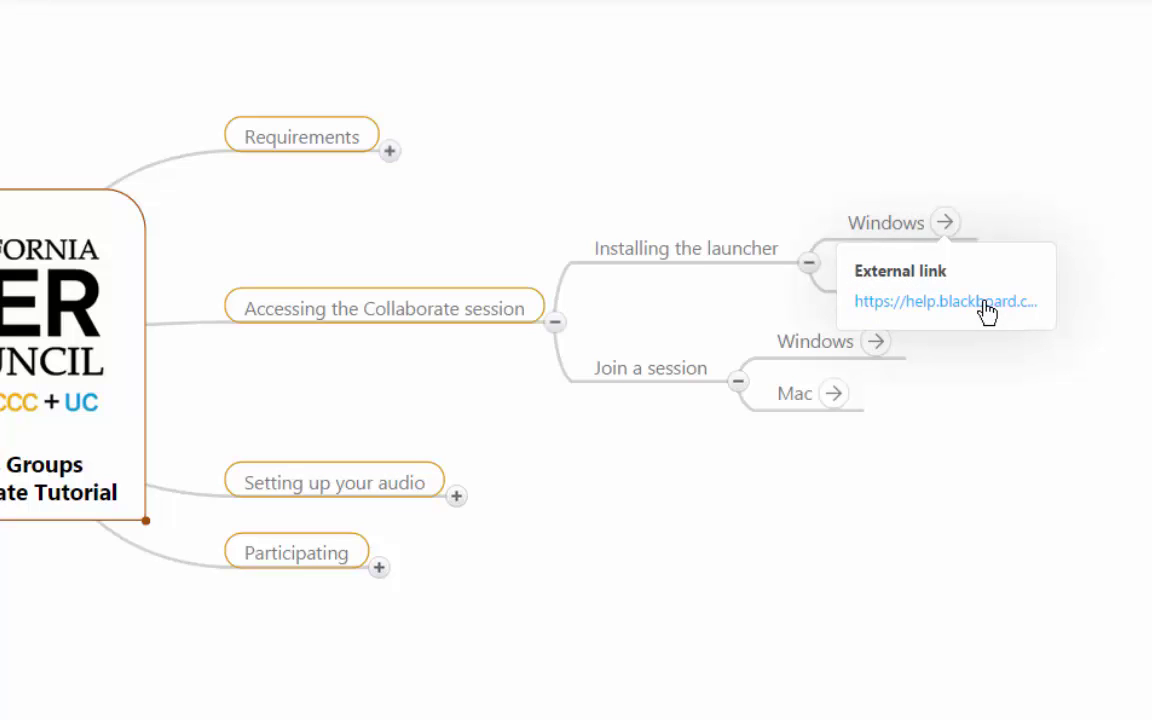
click(987, 312)
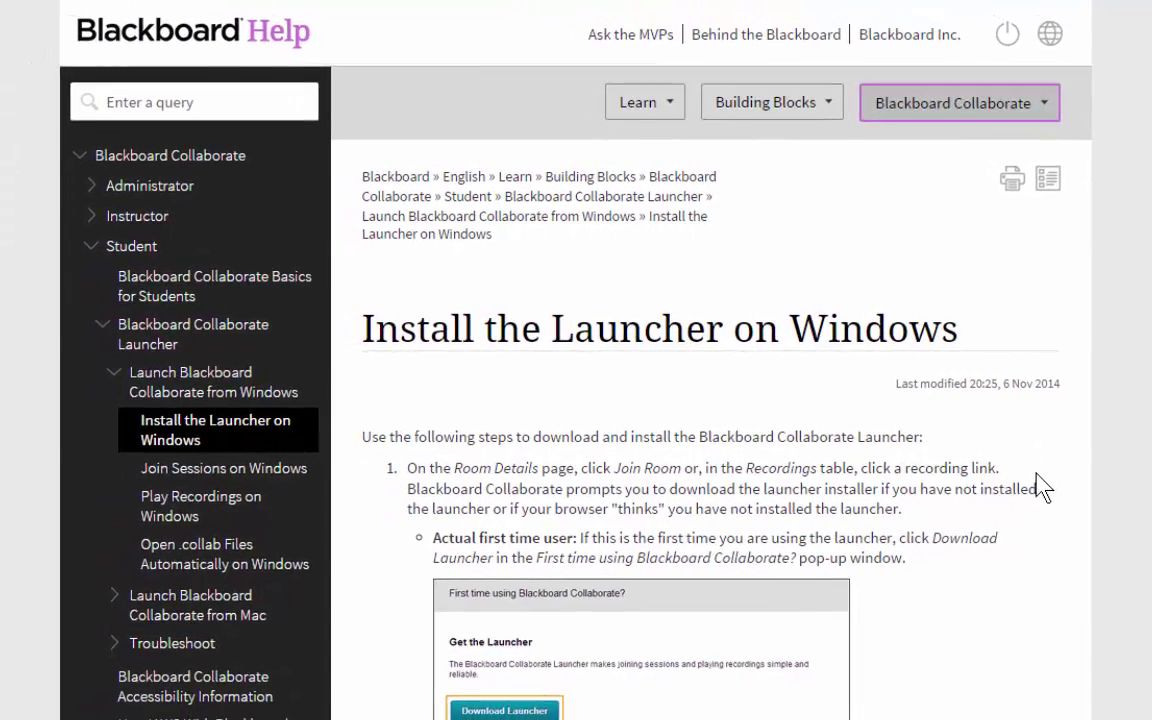
Skim the Install the Launcher page, open Join Sessions on Windows, then return to the map
scroll(1040, 487, down, 2)
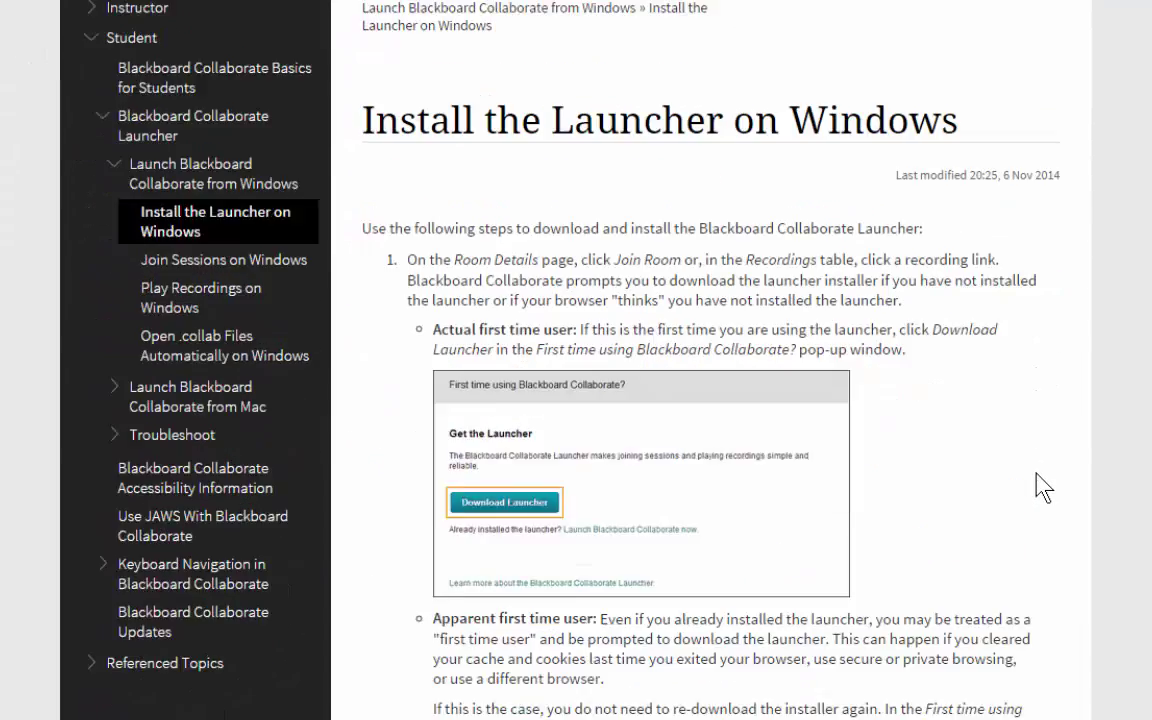
scroll(1040, 487, up, 3)
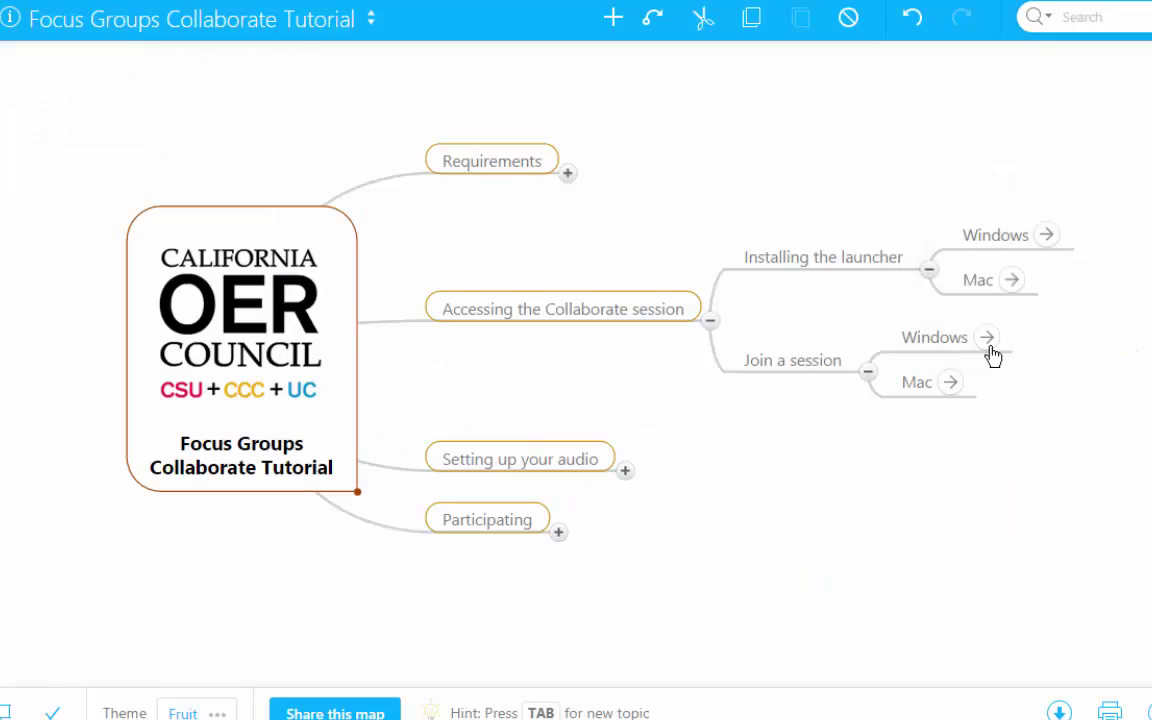
mouse_move(991, 350)
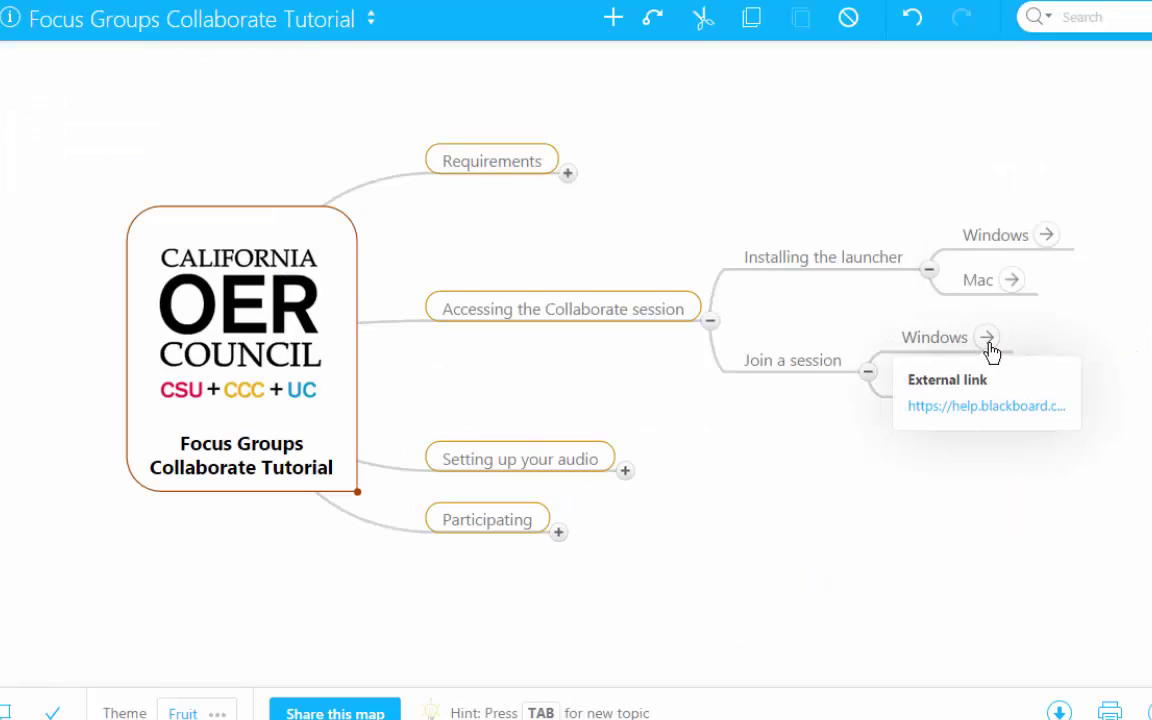
click(1031, 408)
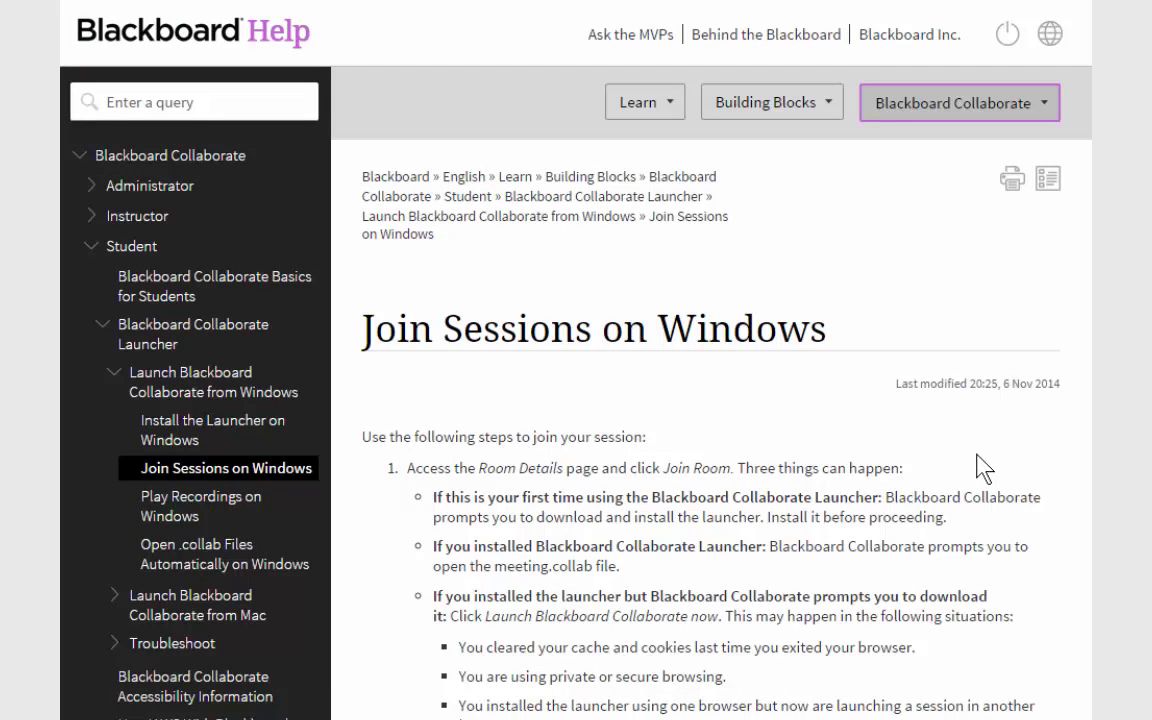
key(alt+Left)
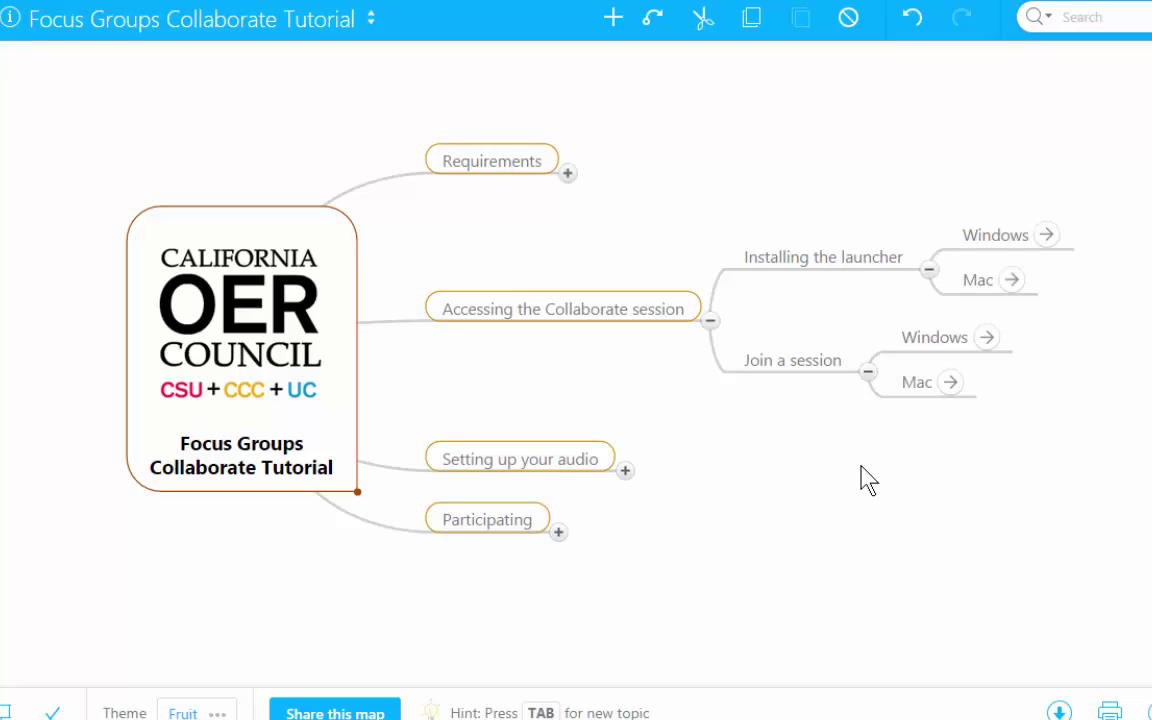
Collapse the Accessing the Collaborate session branch and follow the invitation's session link to download meeting.collab
click(709, 321)
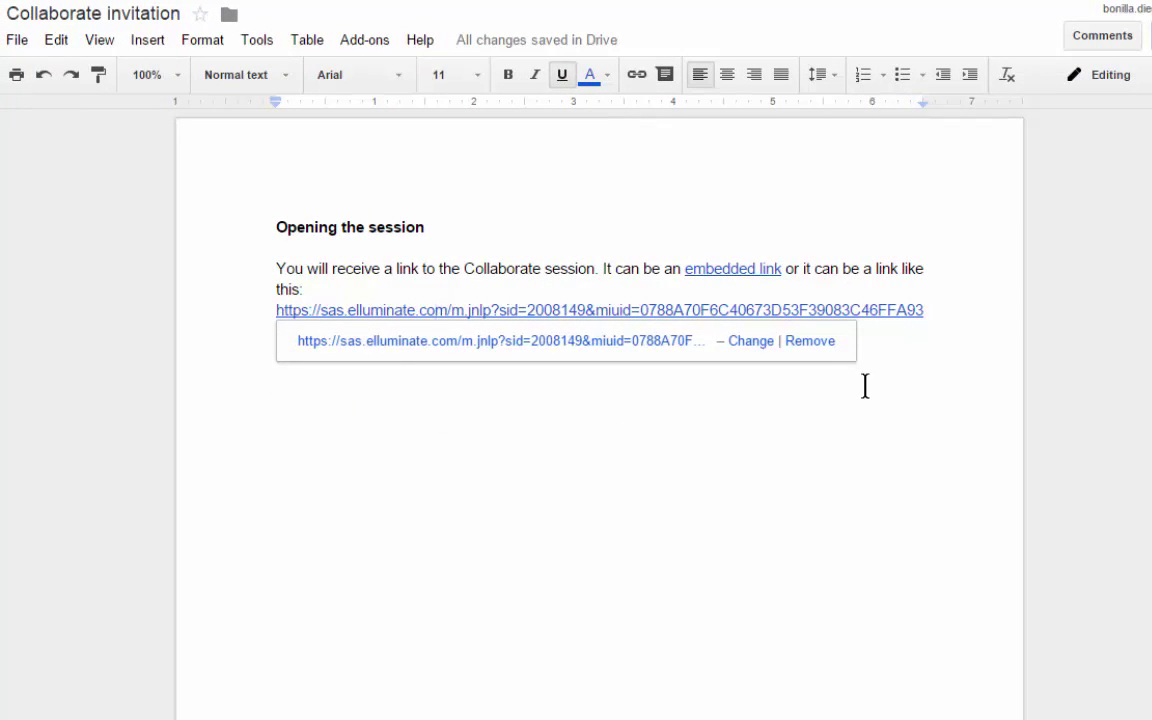
click(543, 268)
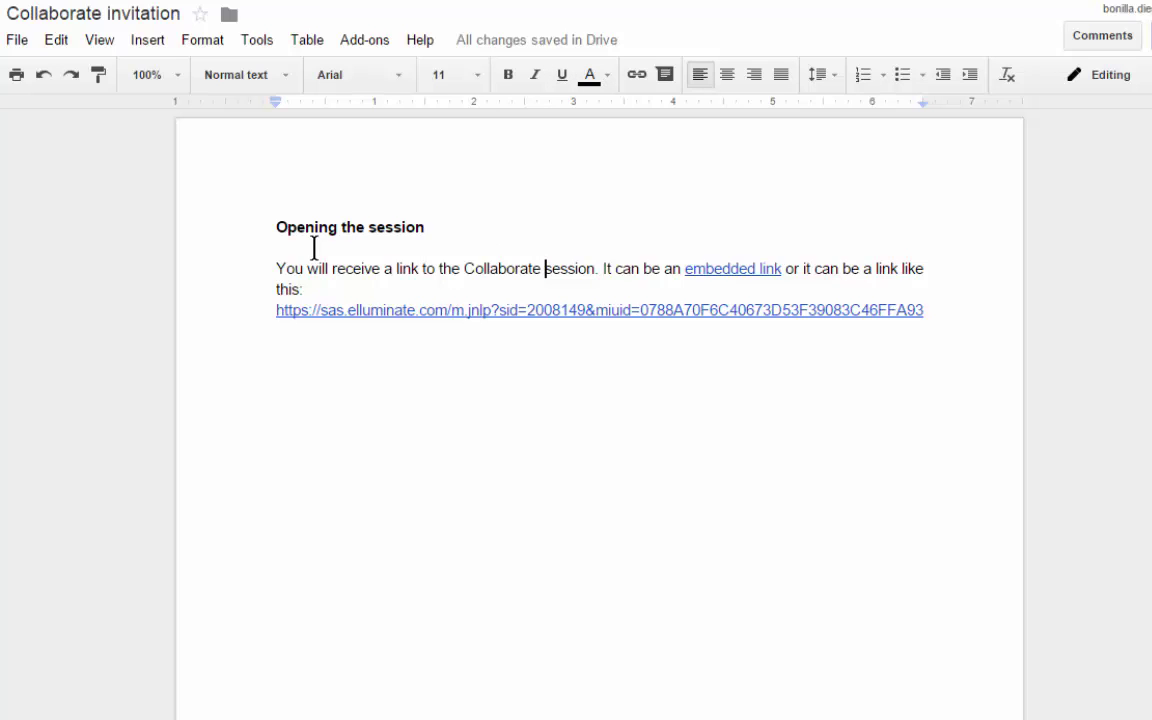
click(723, 268)
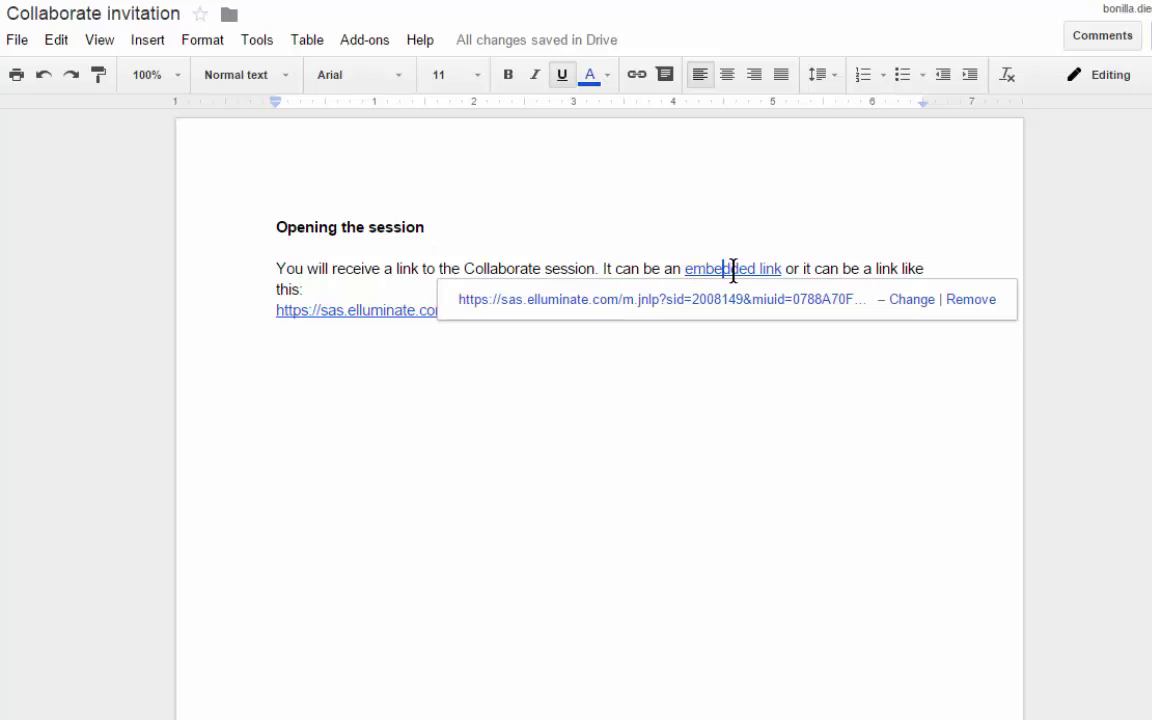
click(553, 267)
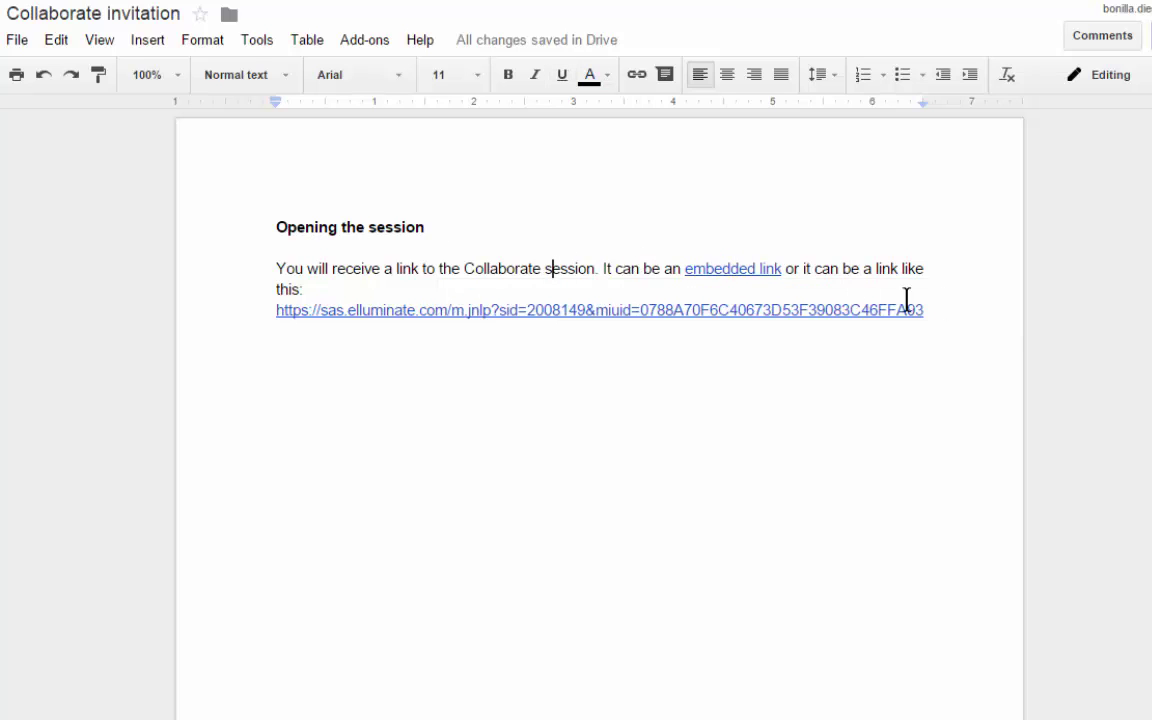
drag(959, 306, 262, 309)
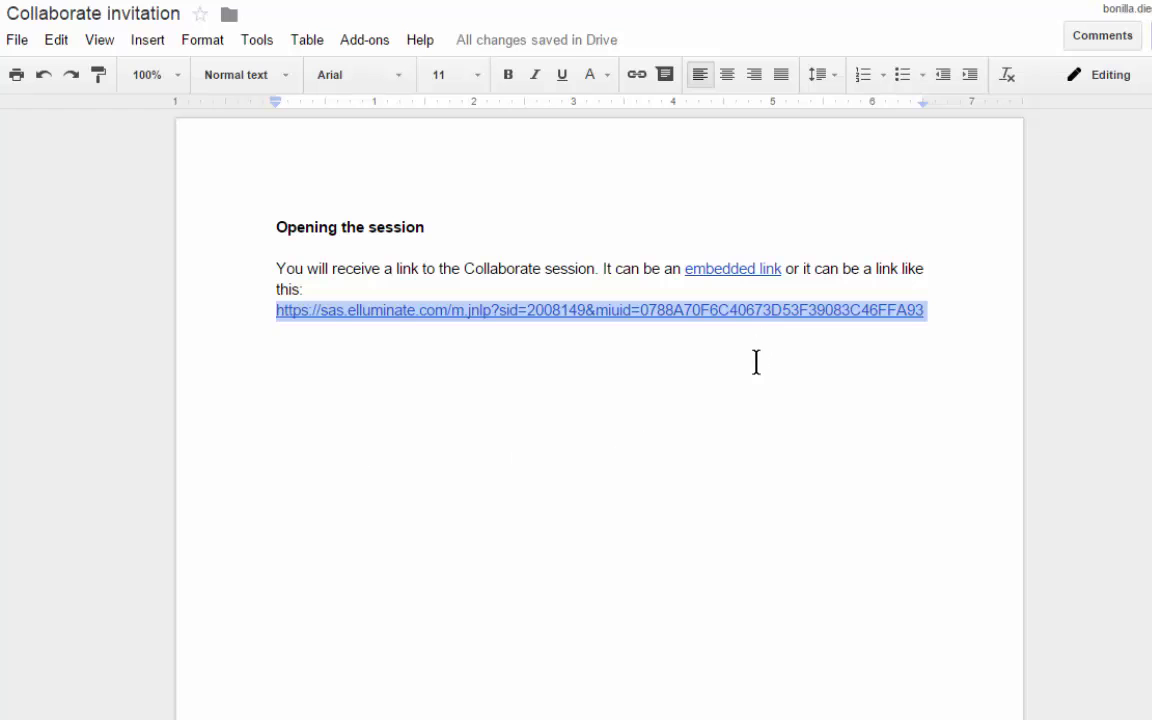
click(753, 310)
click(720, 270)
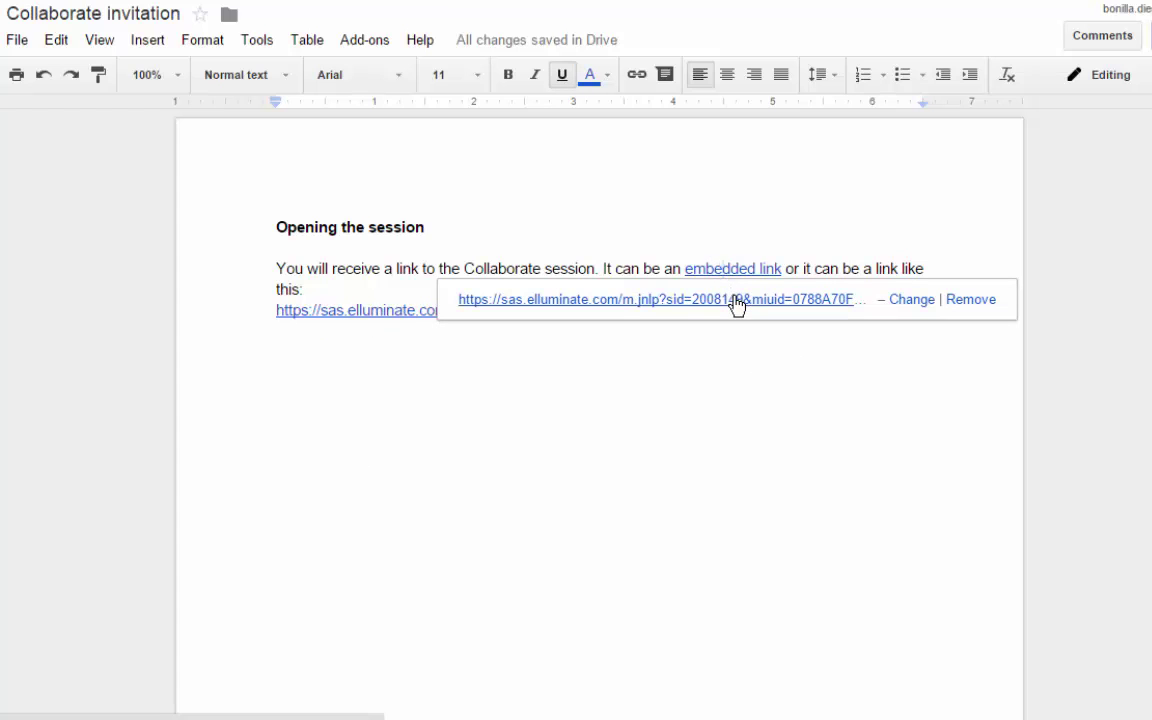
click(737, 300)
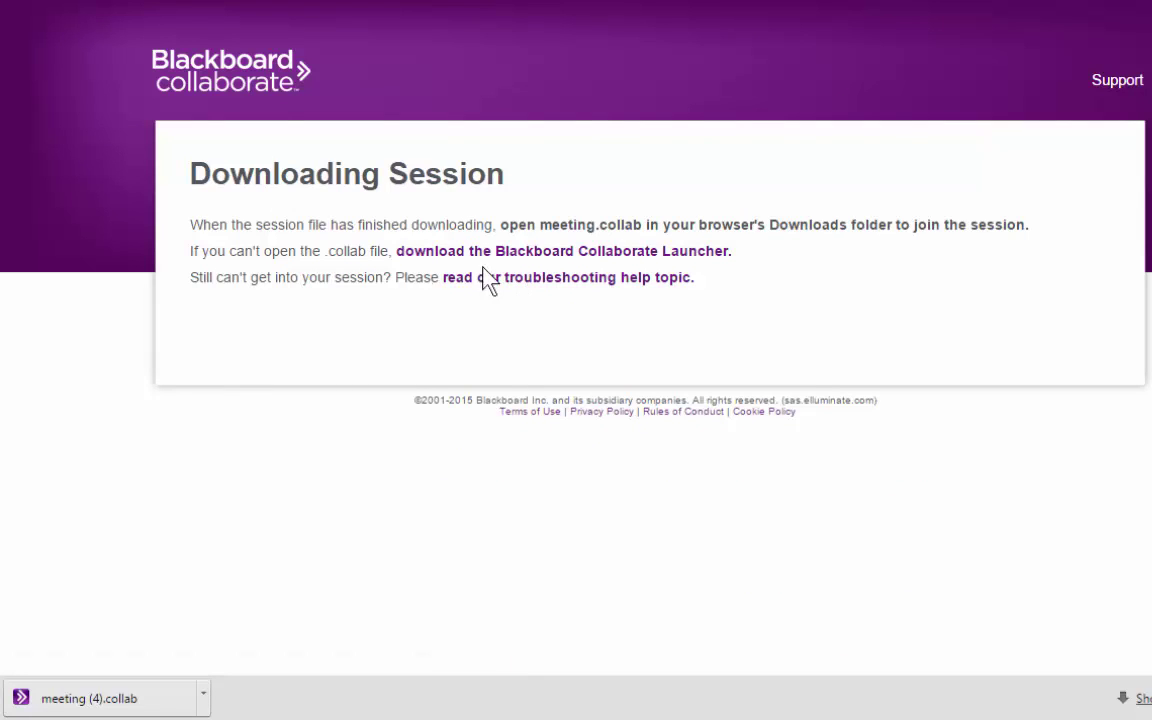
Launch meeting (4).collab to join the Collaborate room, reposition its window, and return to MindMeister
click(137, 697)
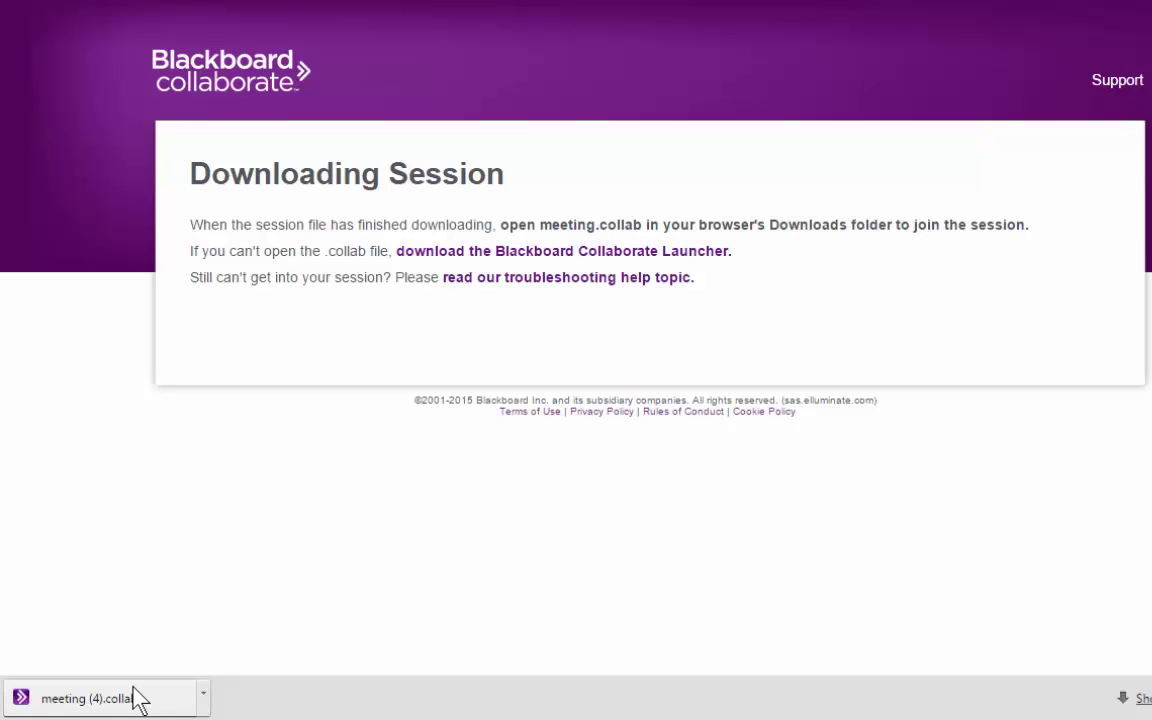
click(93, 699)
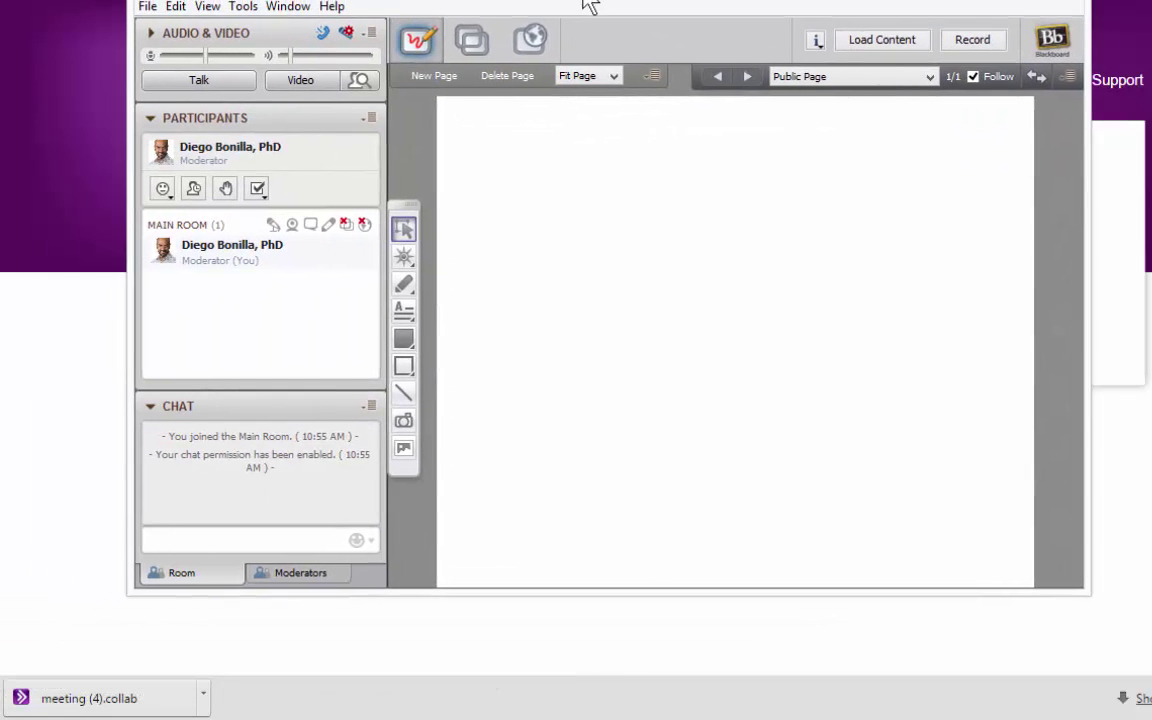
drag(586, 5, 612, 10)
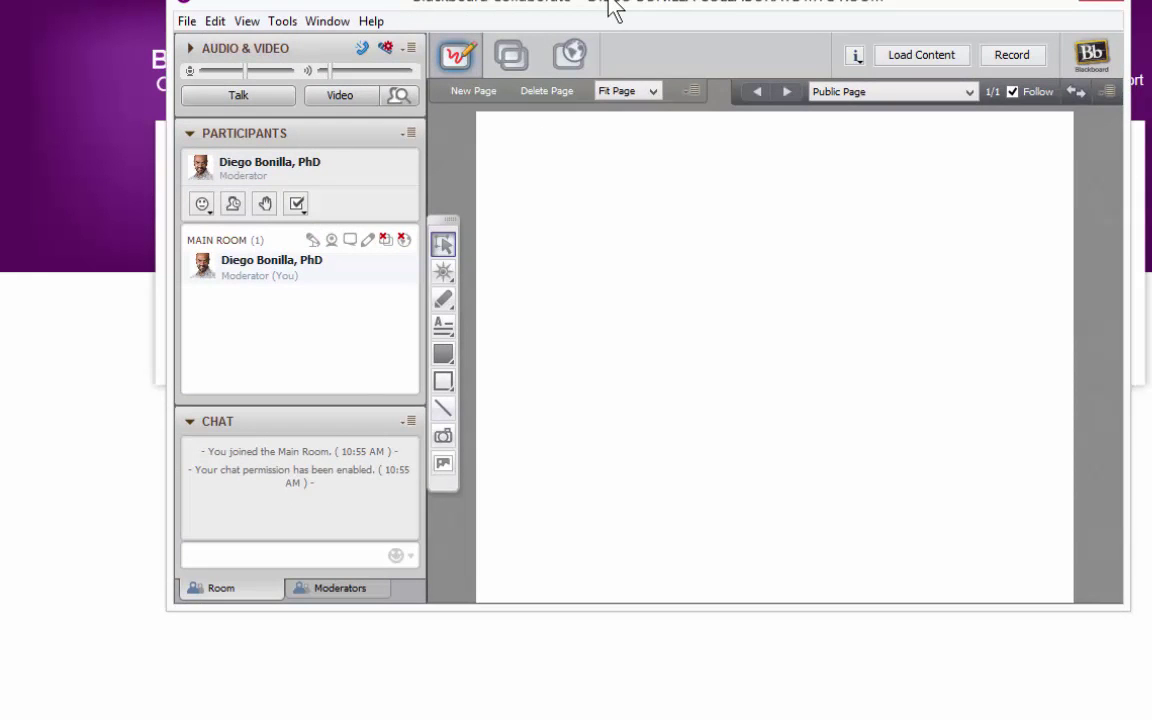
drag(663, 5, 775, 0)
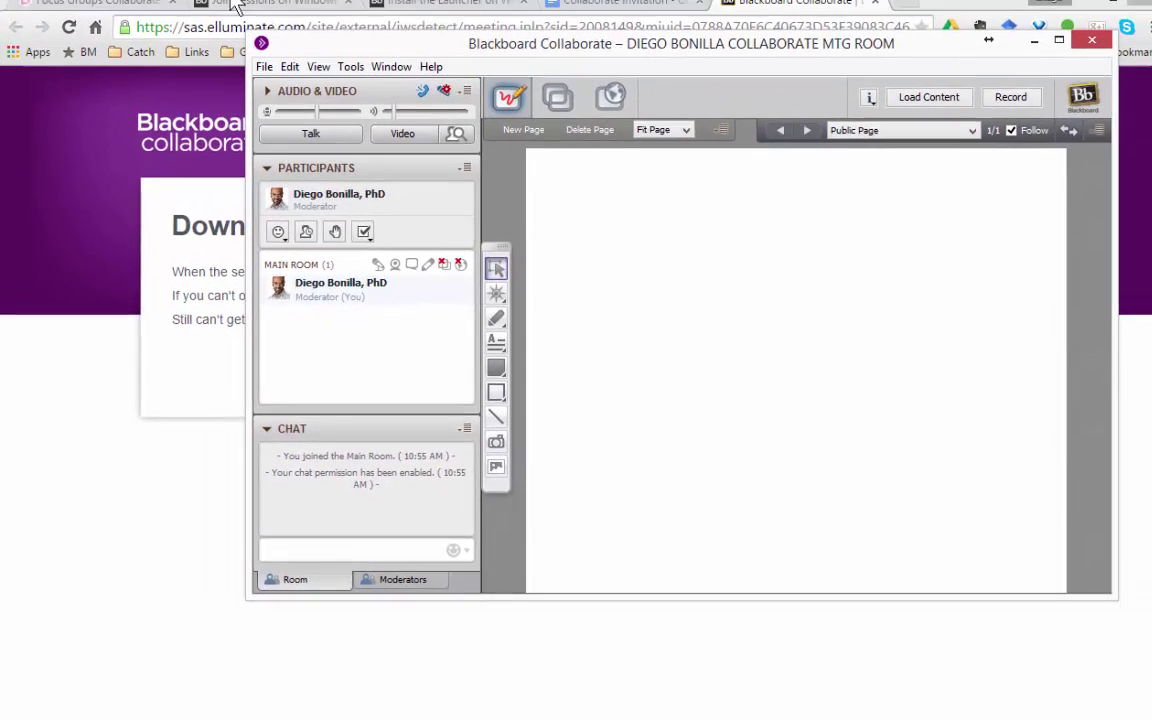
click(124, 6)
click(124, 6)
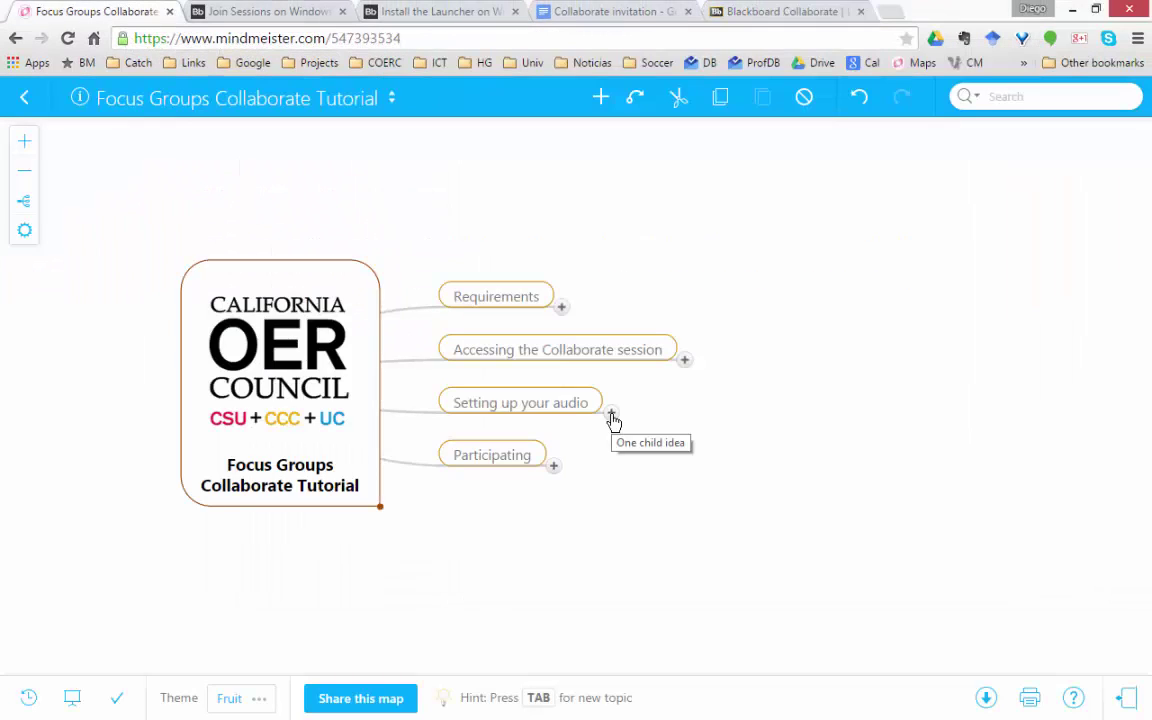
Expand Setting up your audio and select its Audio Setup Wizard topic
click(612, 415)
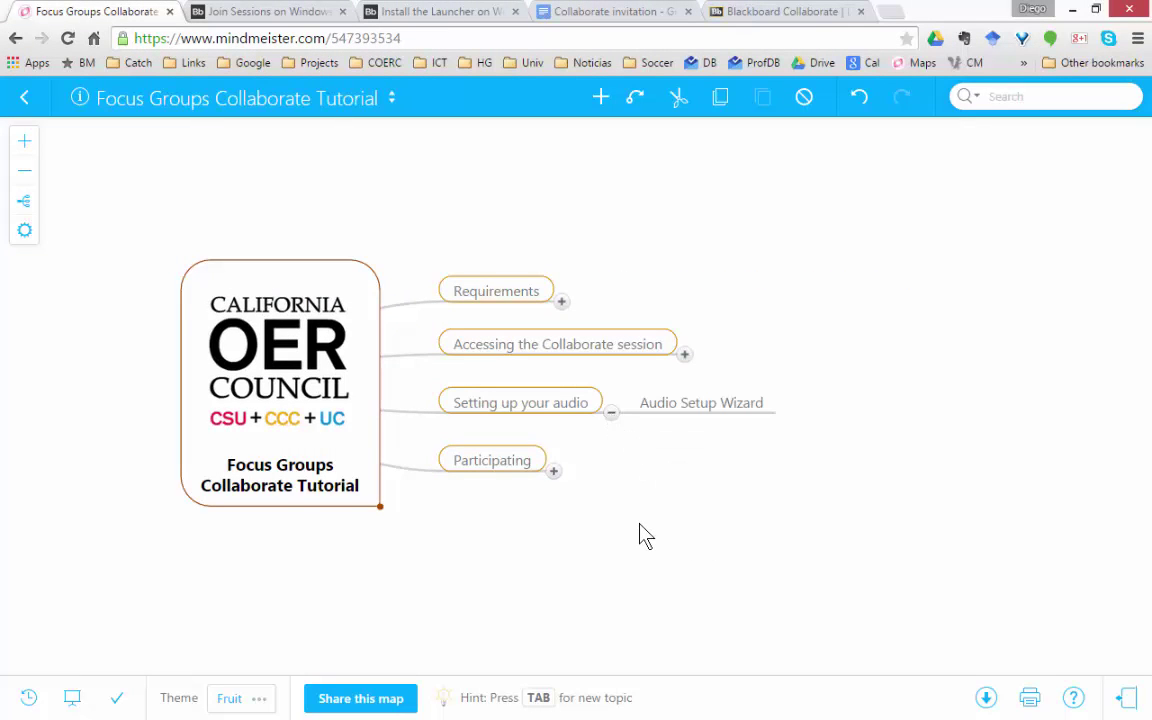
click(680, 401)
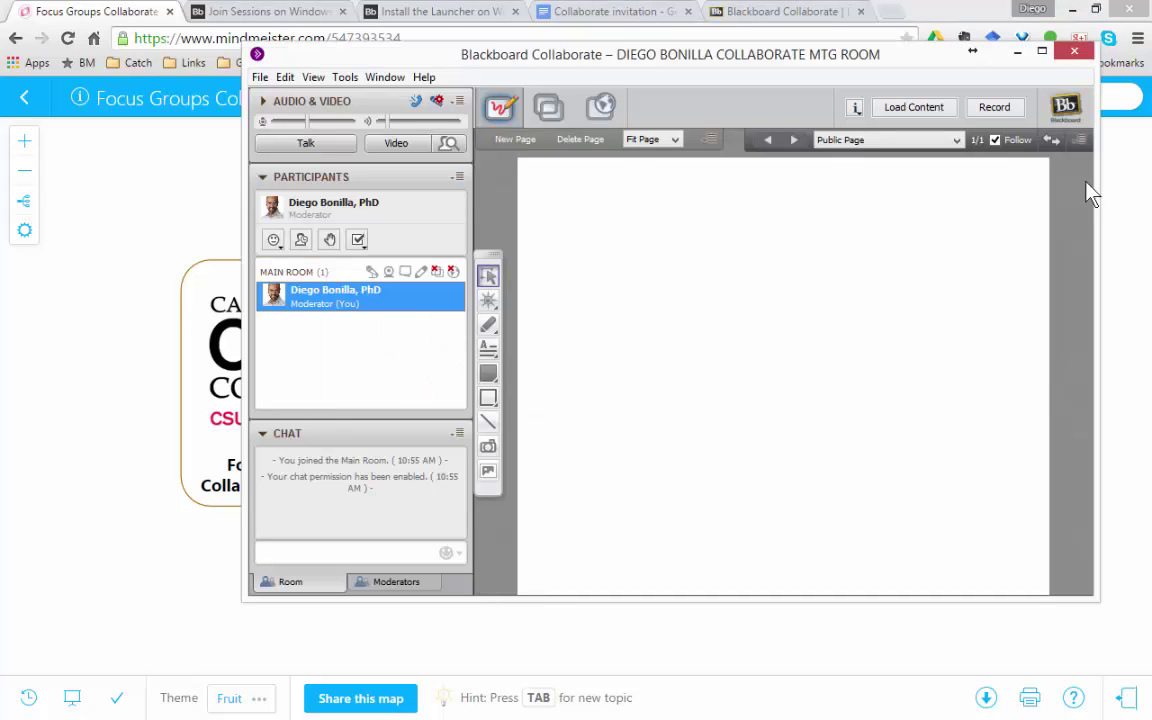
Maximize the Collaborate room and launch the Audio Setup Wizard from the session tools
click(1041, 50)
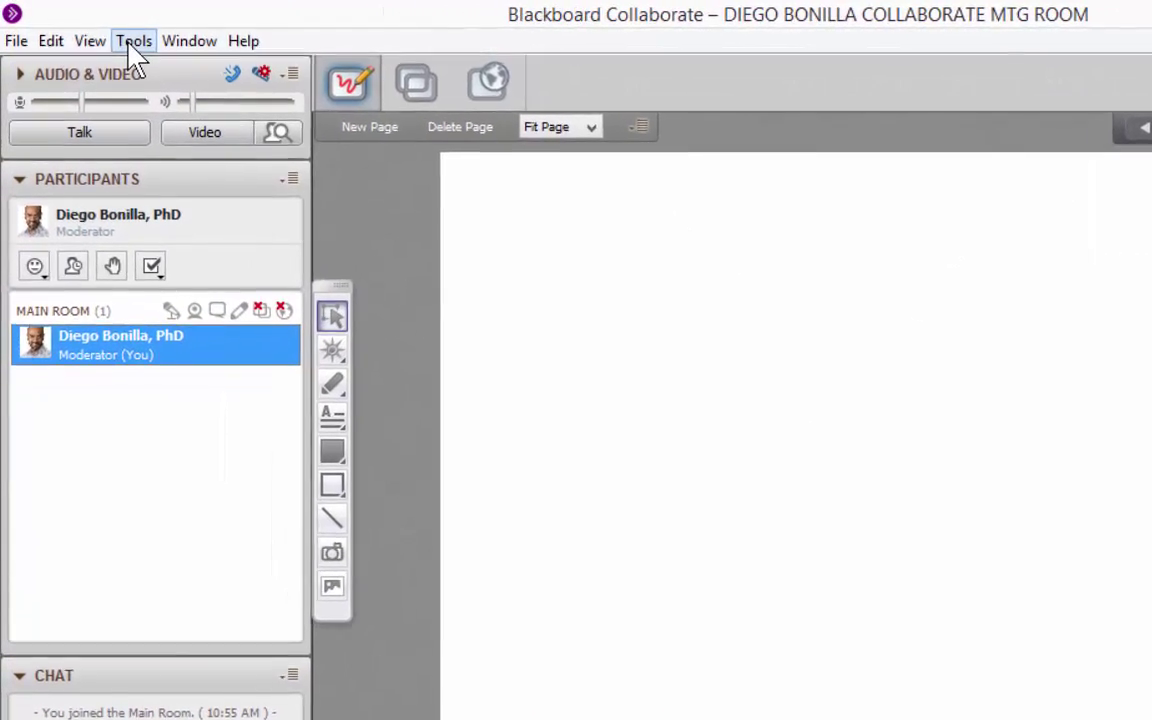
click(124, 40)
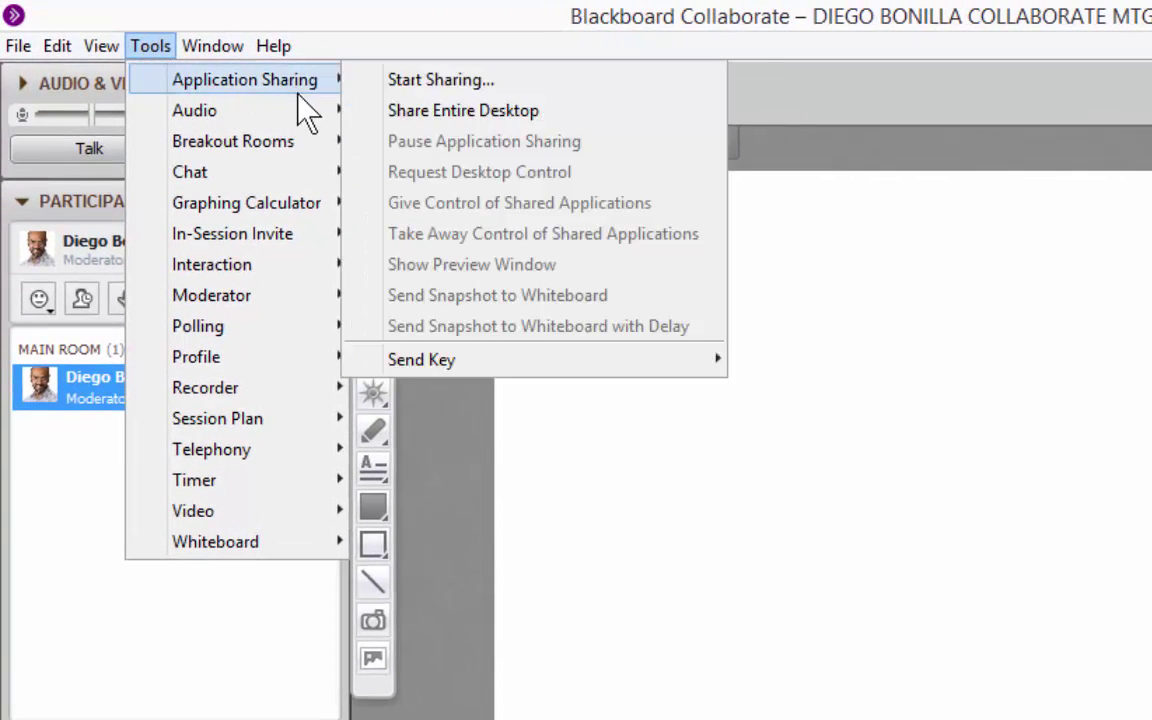
mouse_move(277, 110)
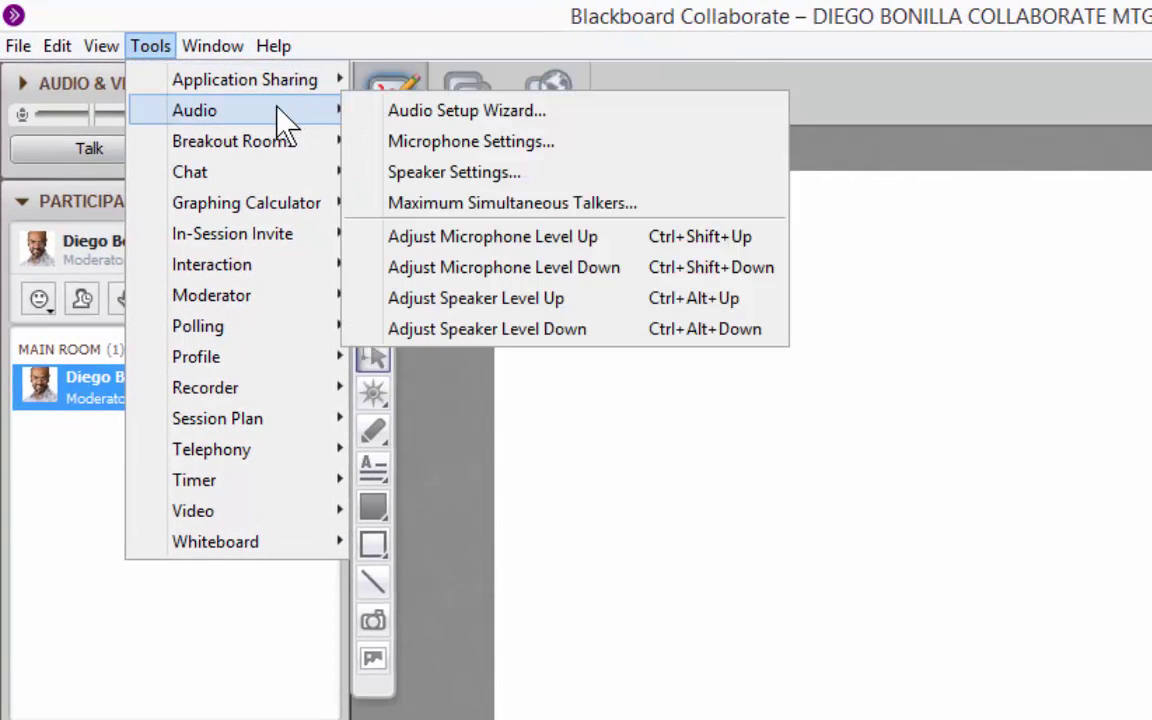
click(656, 112)
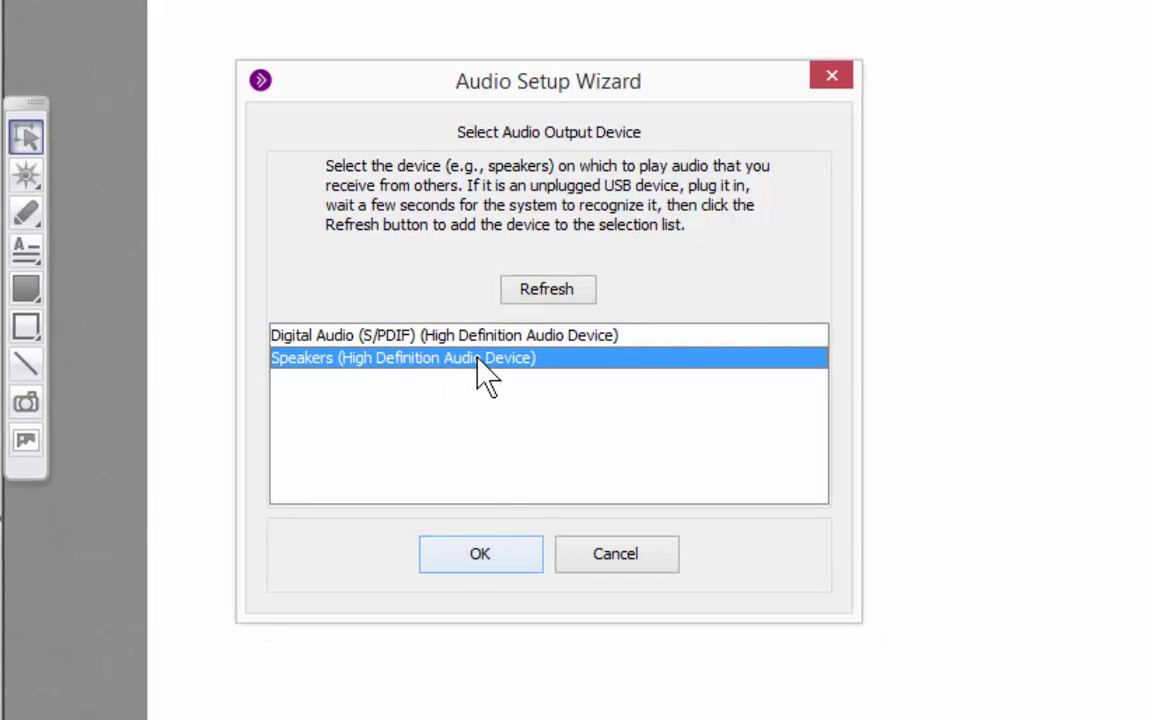
Use Speakers as output and confirm the test message plays at a comfortable volume
click(498, 563)
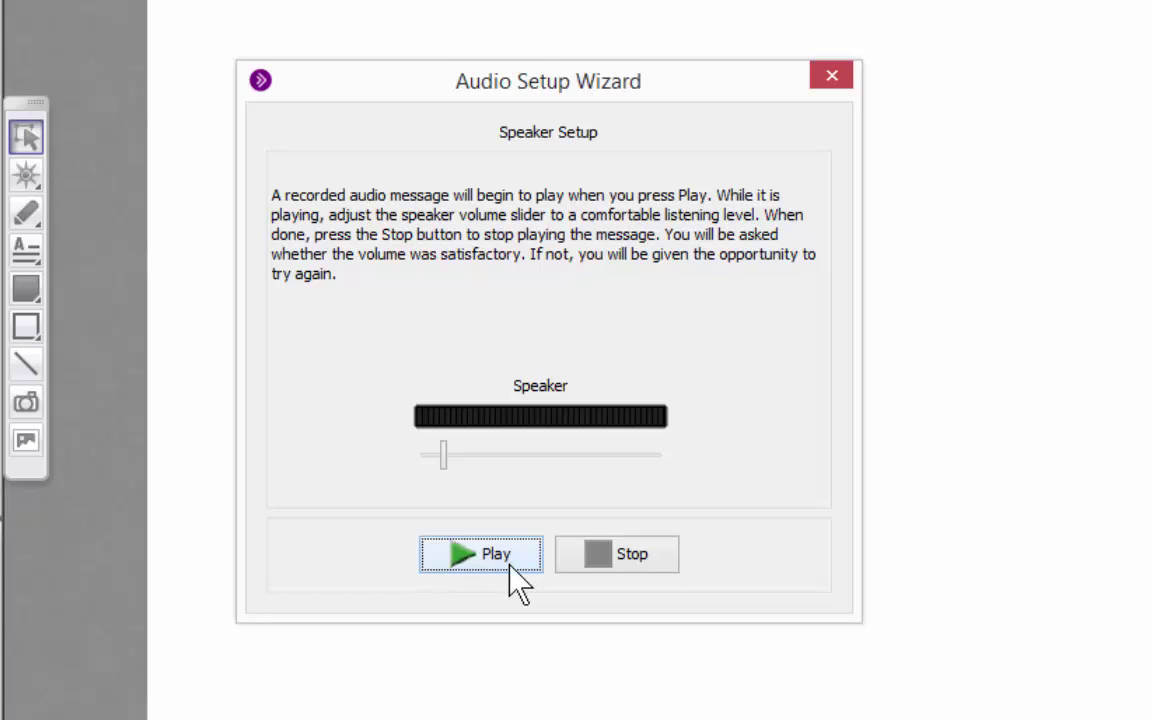
click(506, 566)
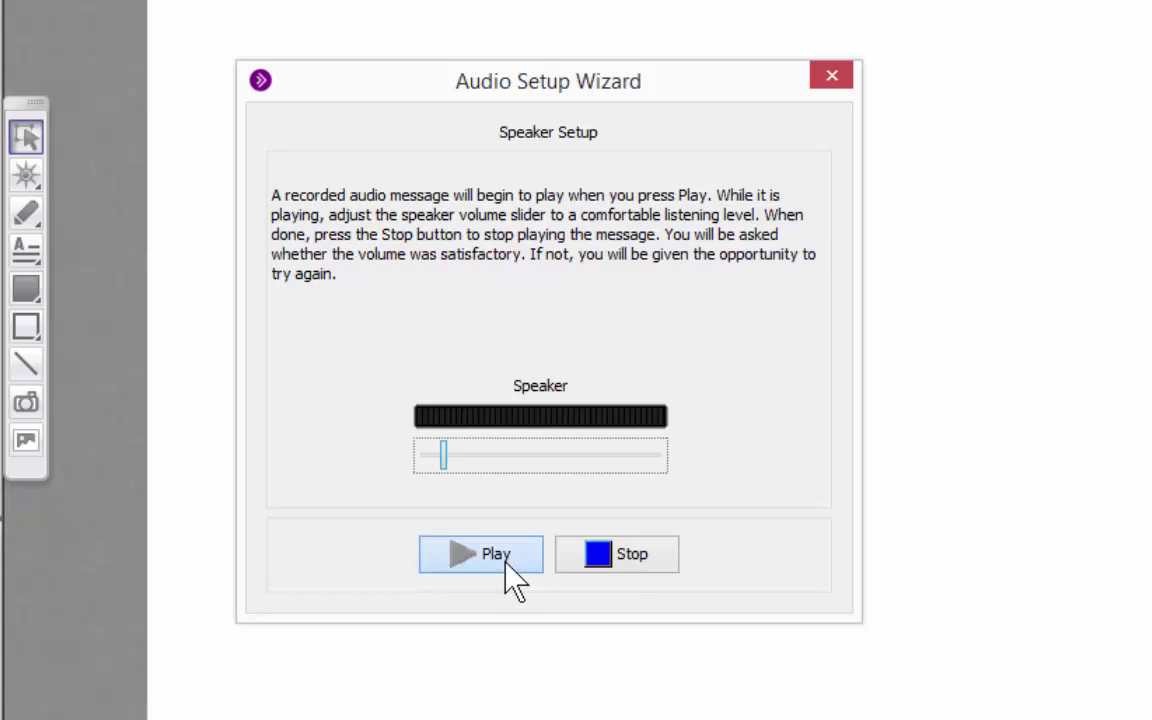
click(643, 553)
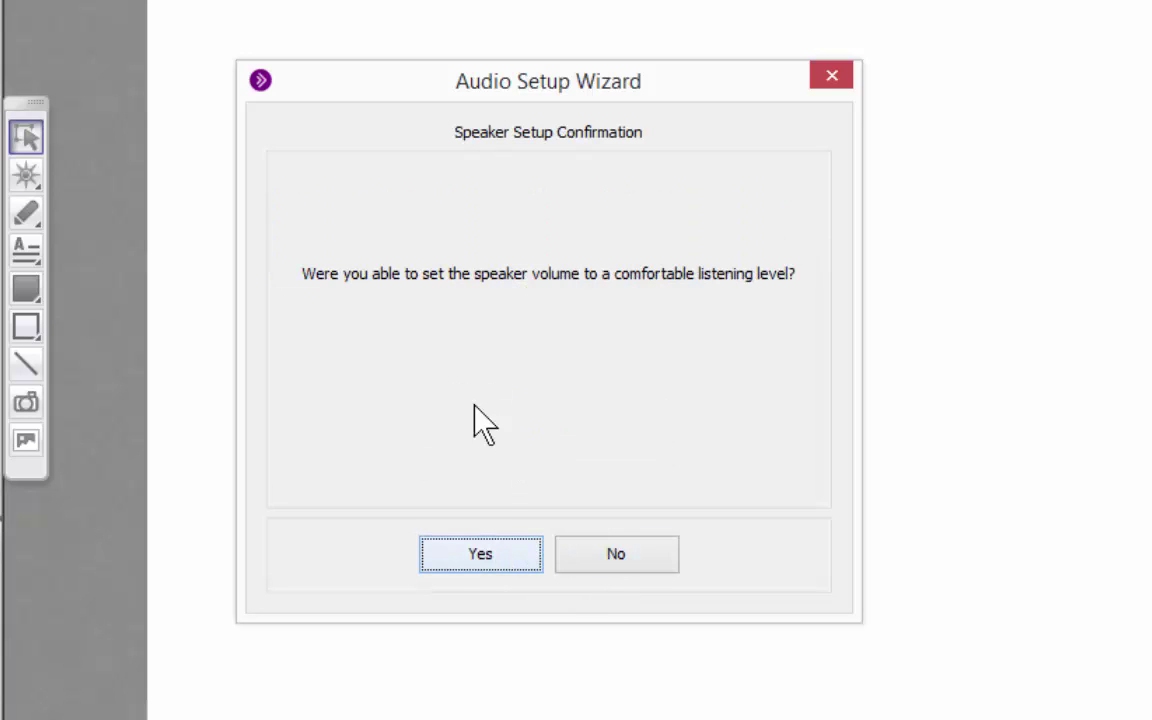
click(455, 550)
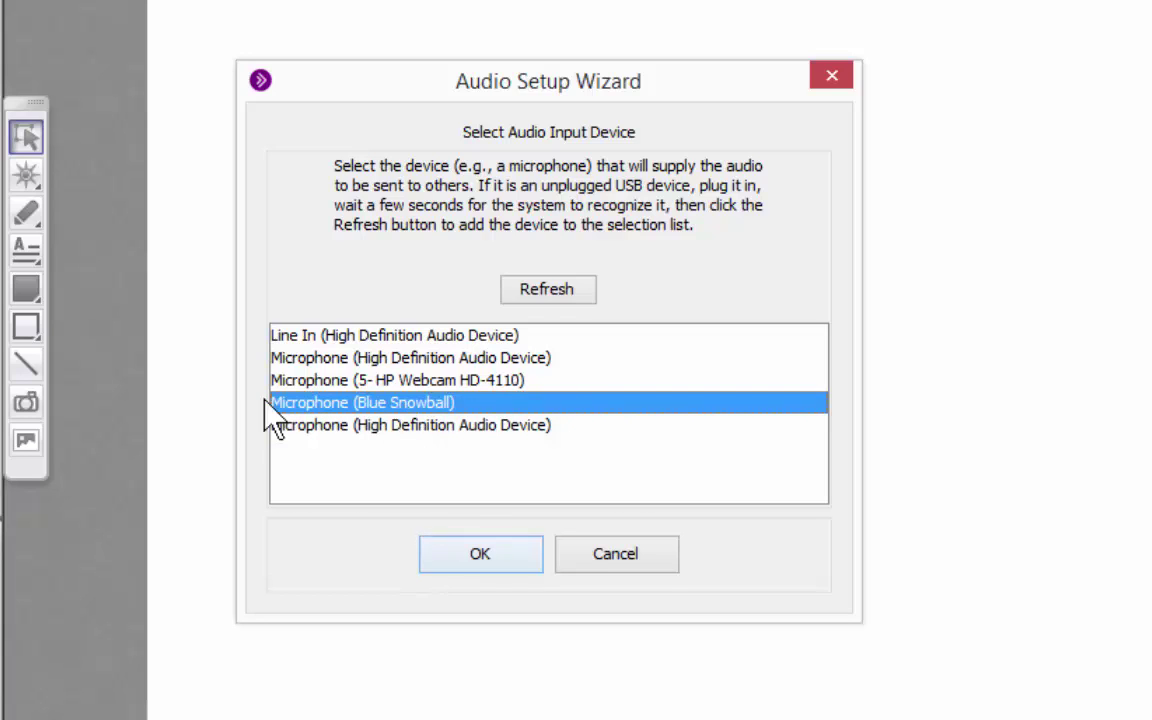
Choose the Blue Snowball microphone, record and play back a test, and confirm it
click(496, 565)
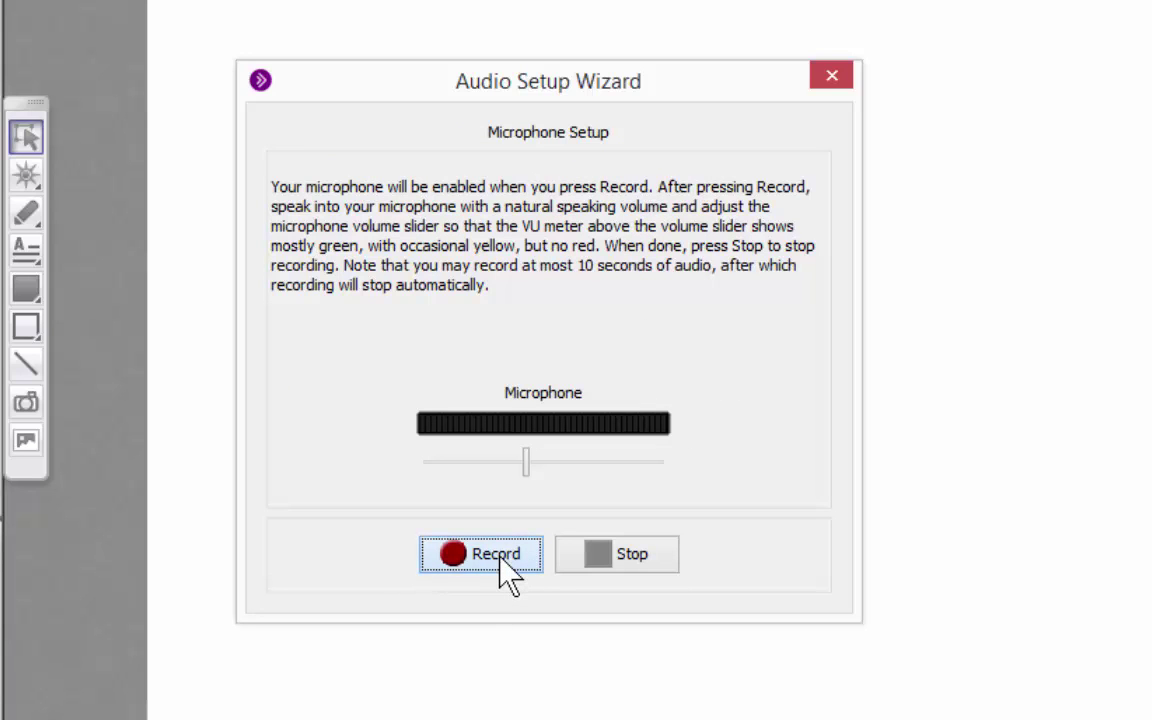
click(500, 558)
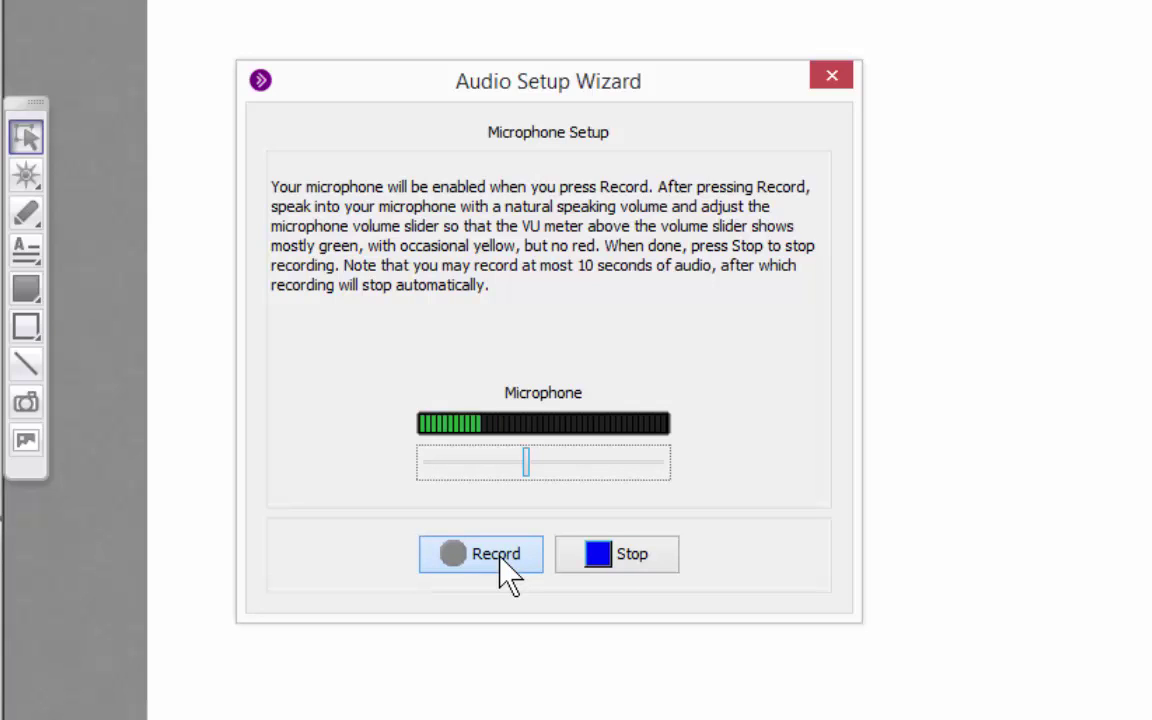
click(601, 553)
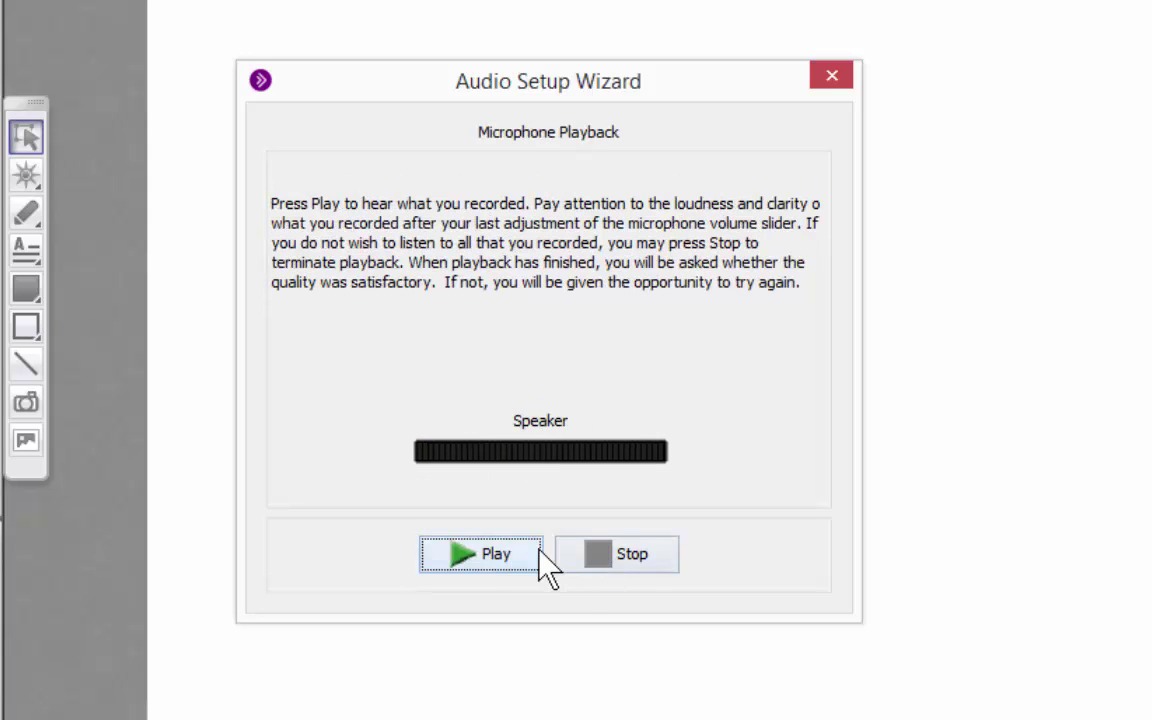
click(492, 558)
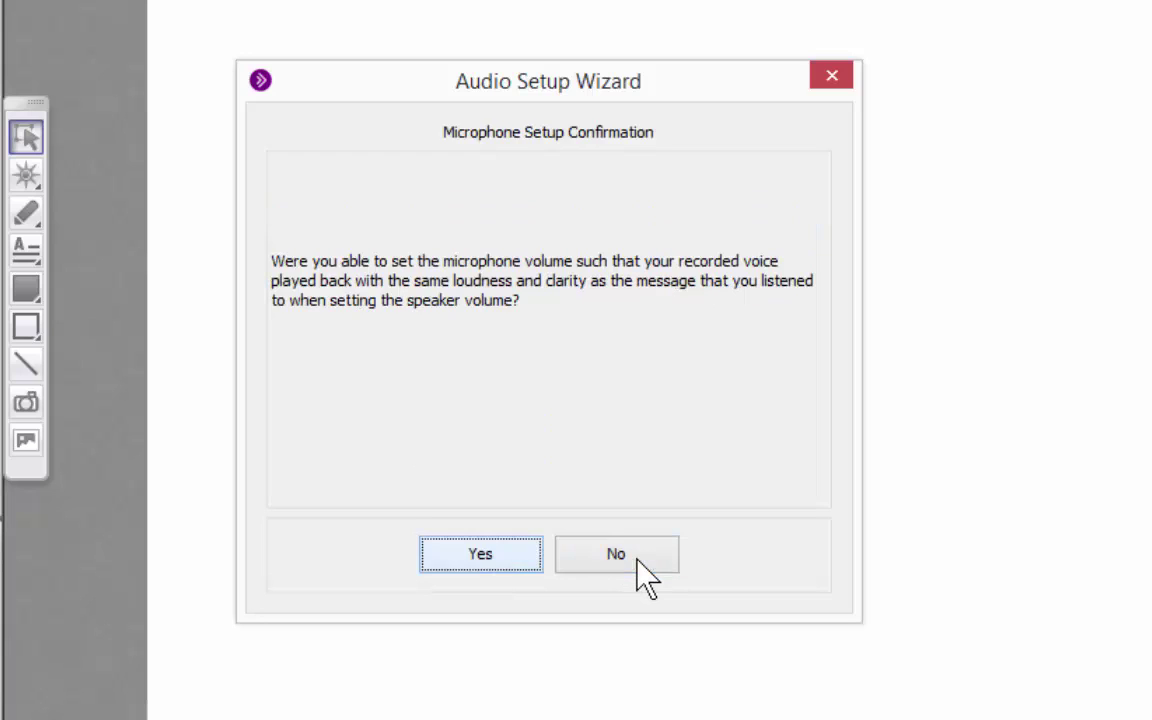
click(488, 556)
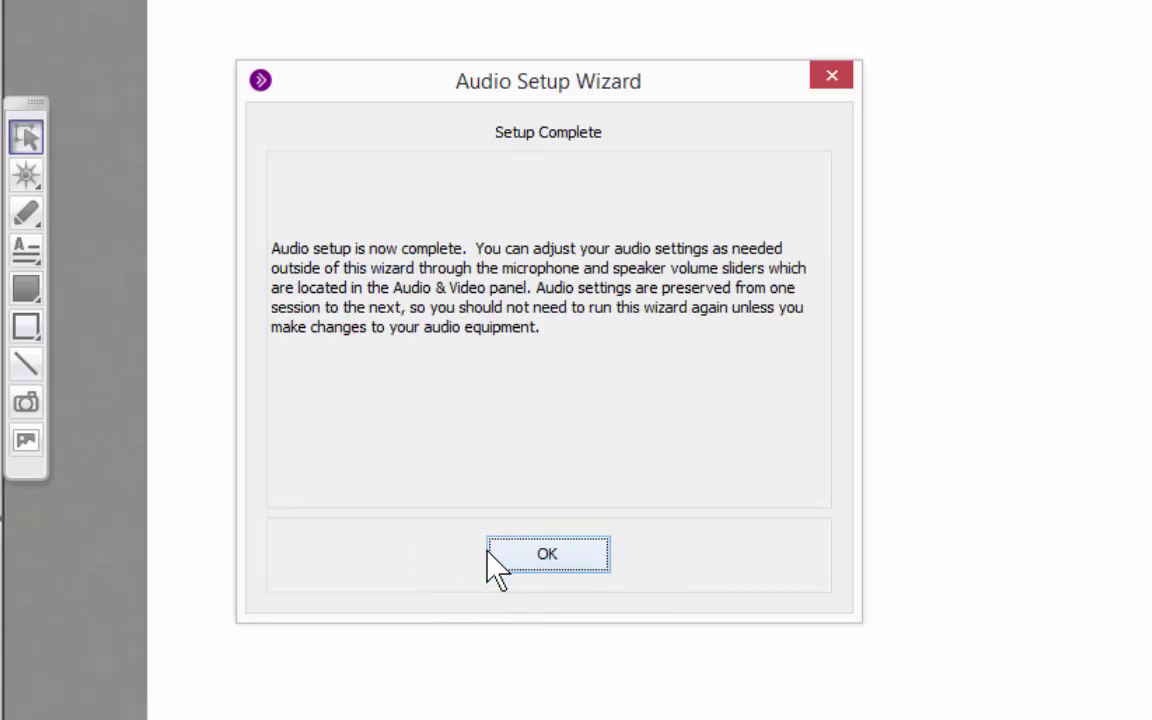
Close the finished wizard, turn the mic on, nudge its volume, raise speaker volume, then mute
click(574, 560)
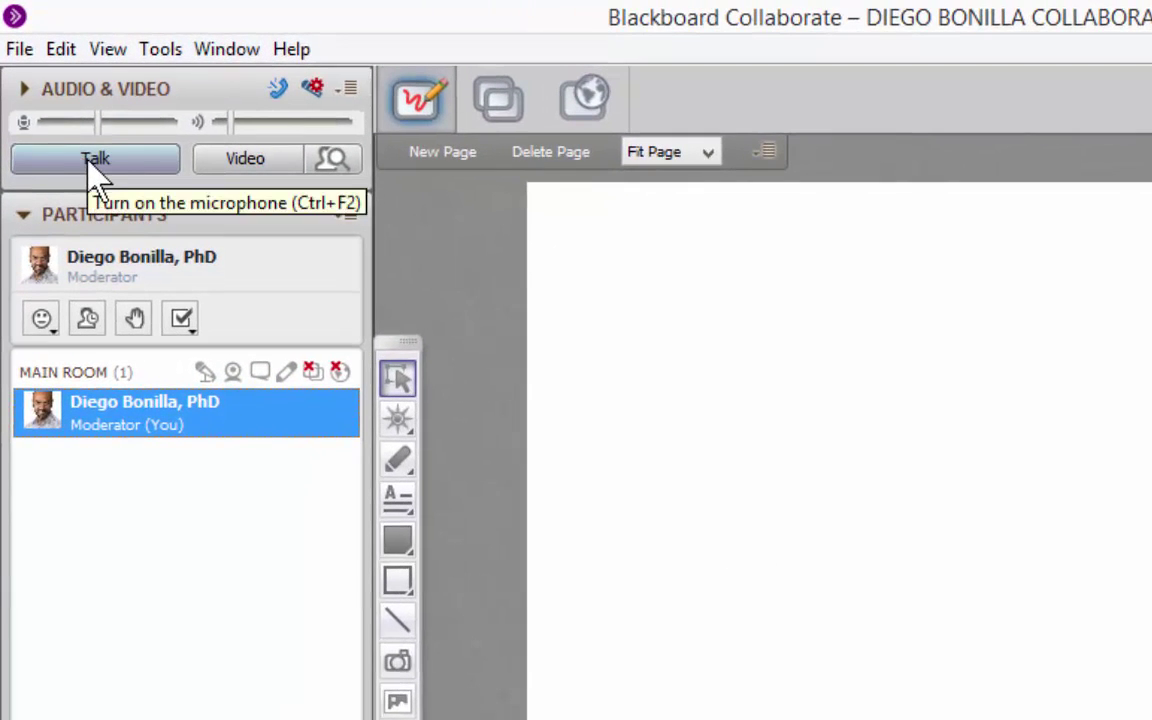
click(106, 163)
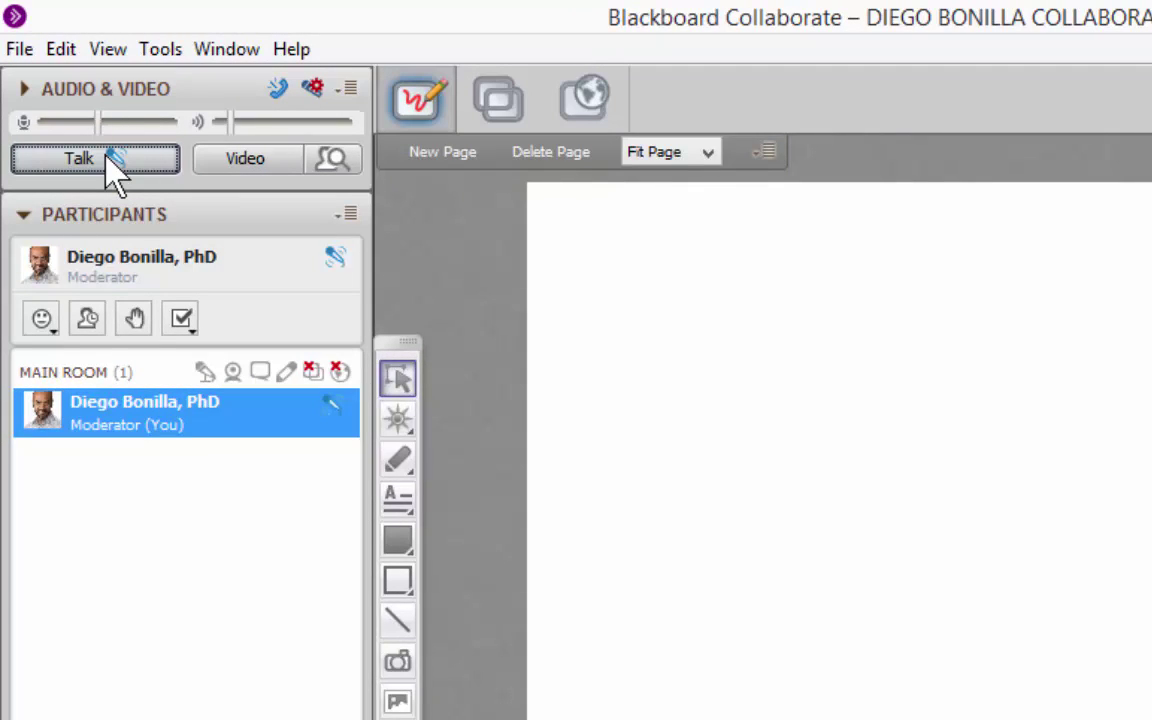
mouse_move(98, 126)
mouse_down()
mouse_move(144, 122)
mouse_move(88, 122)
mouse_up()
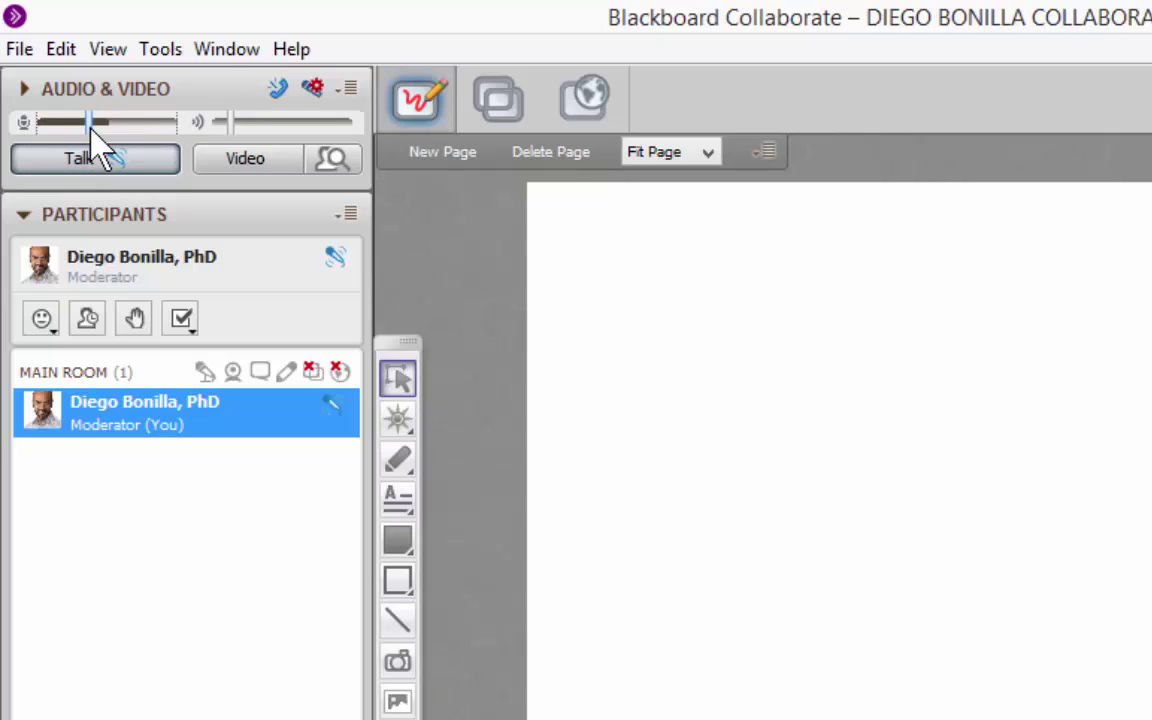
drag(239, 126, 276, 140)
click(146, 168)
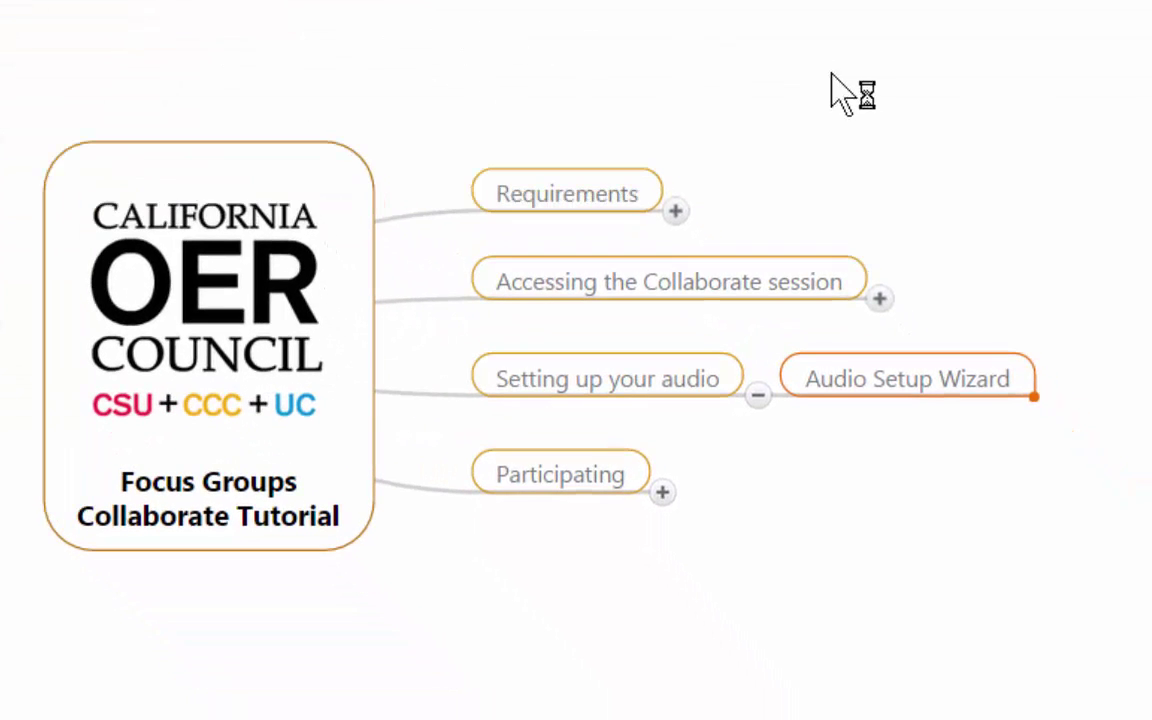
Collapse Setting up your audio, expand Participating, and select the Chatting topic
click(758, 395)
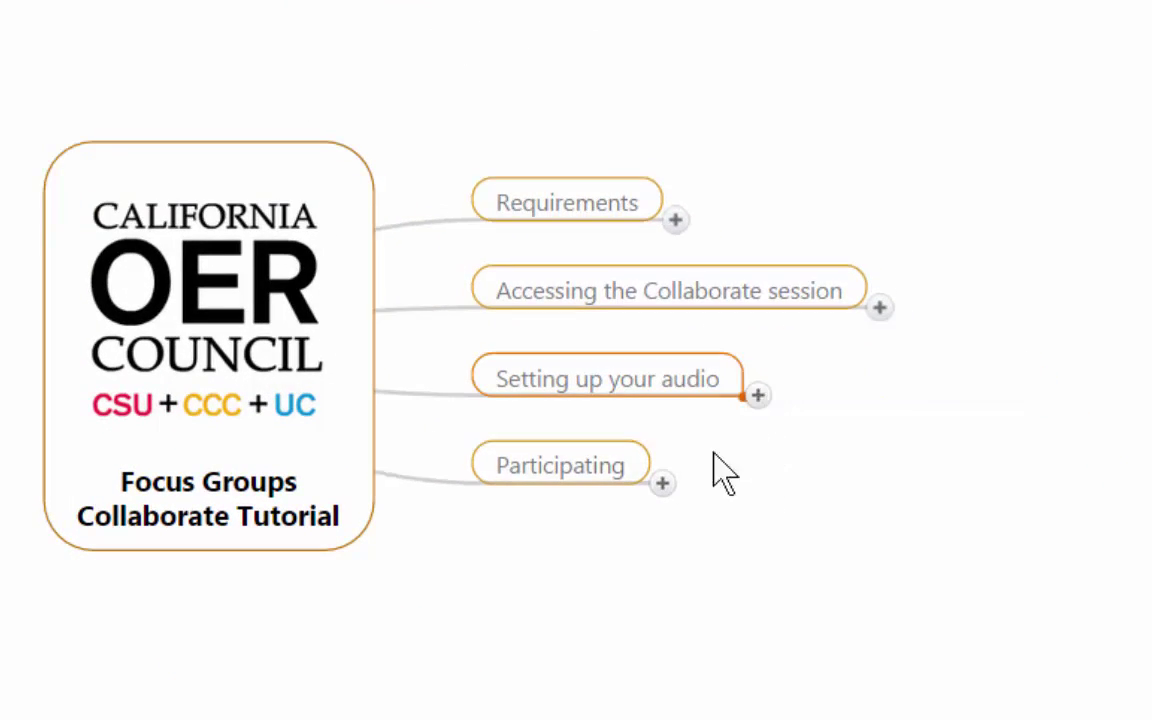
click(662, 483)
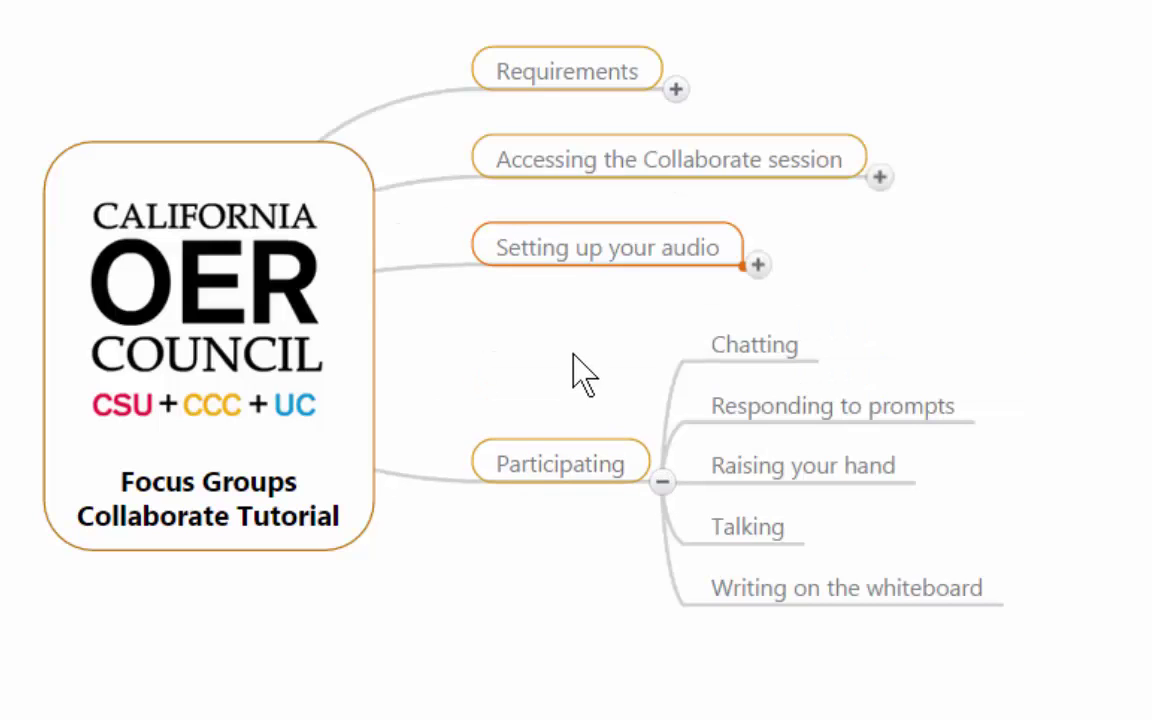
click(759, 345)
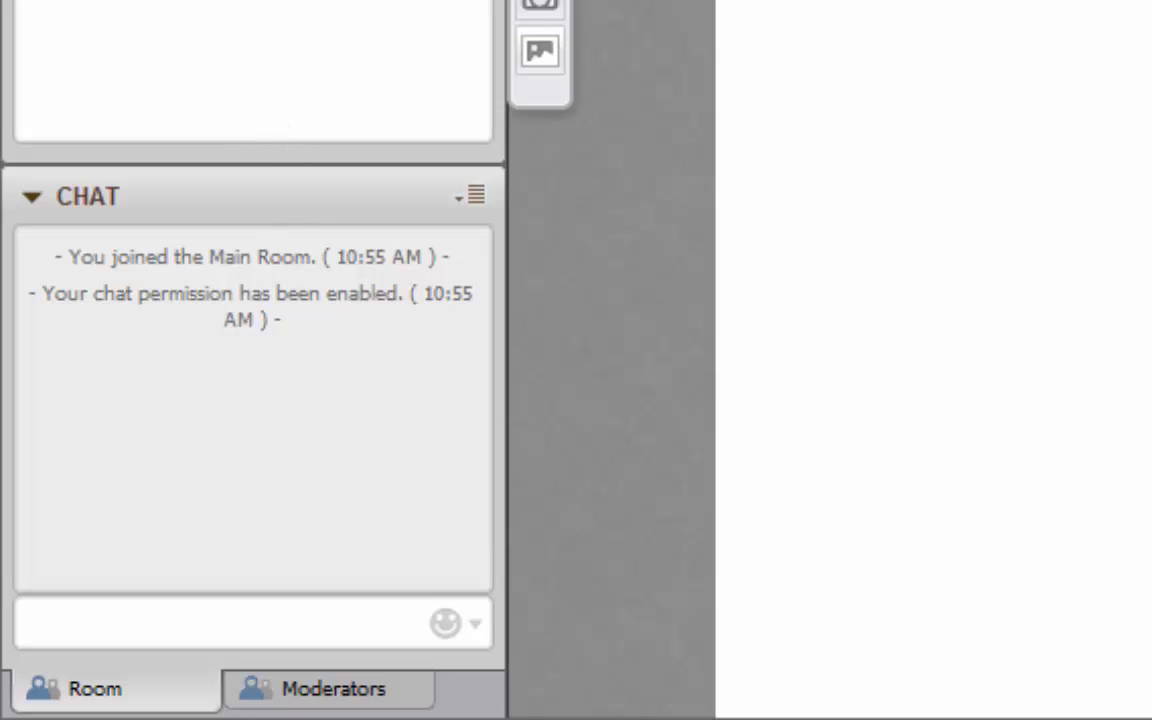
Send the chat message 'Type' to the room, then select the Responding to prompts topic
click(315, 620)
text(Type)
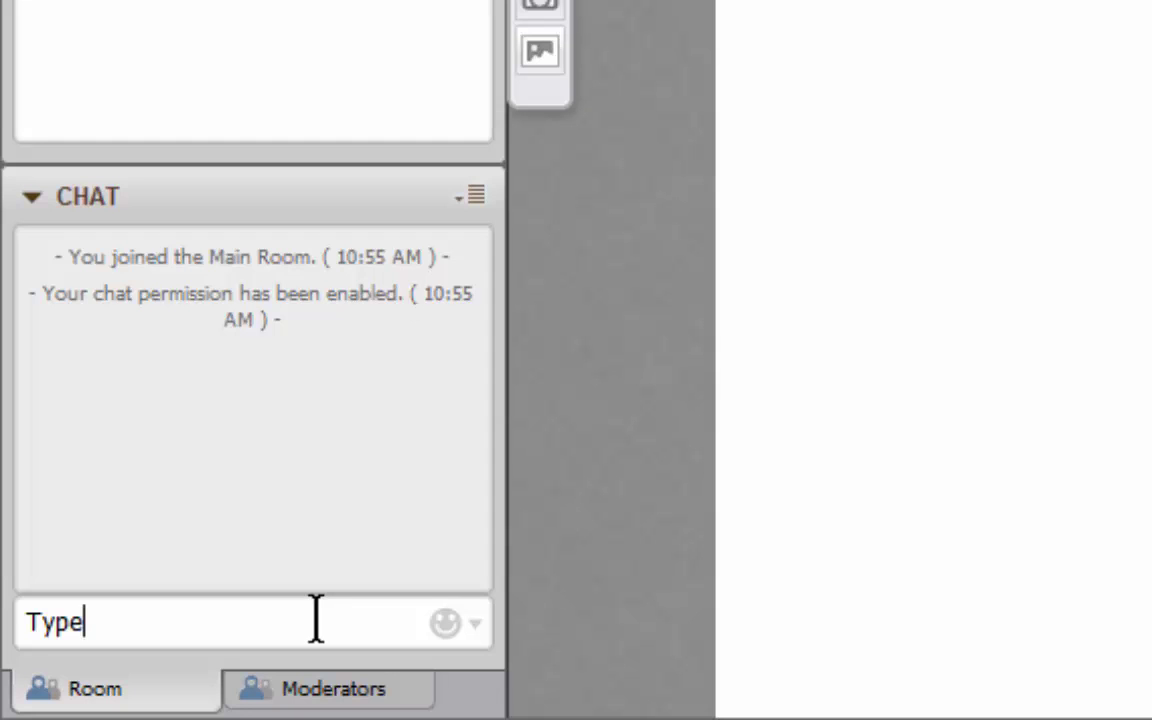
key(Return)
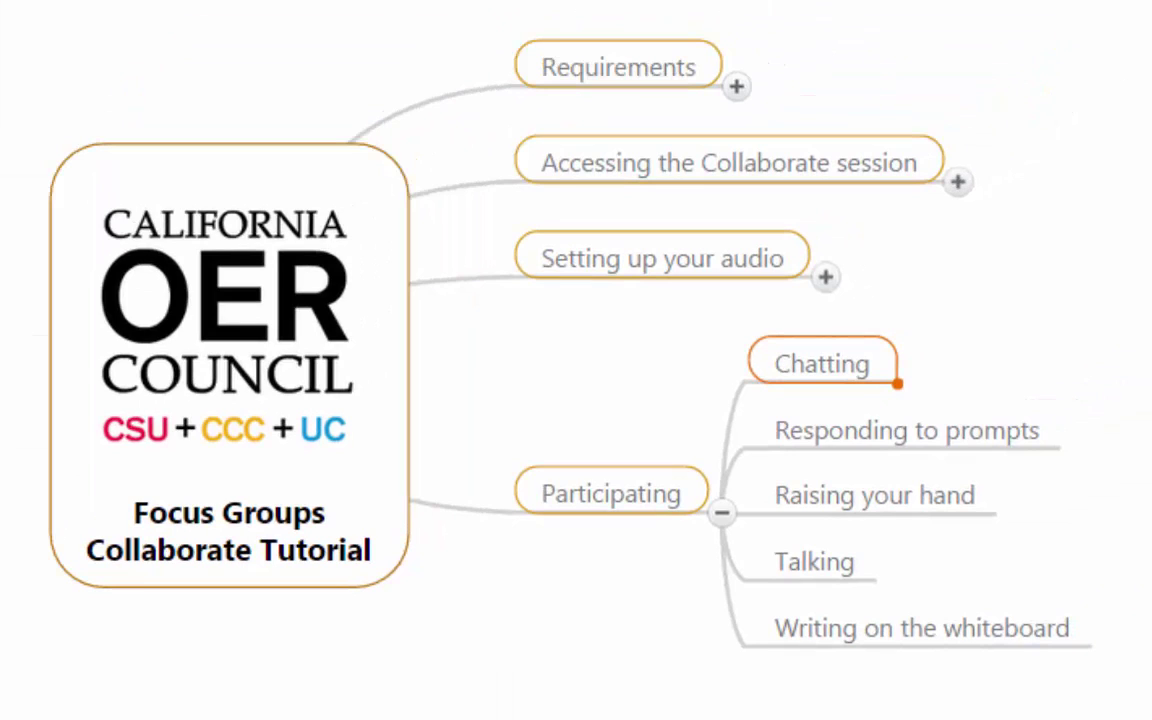
click(964, 430)
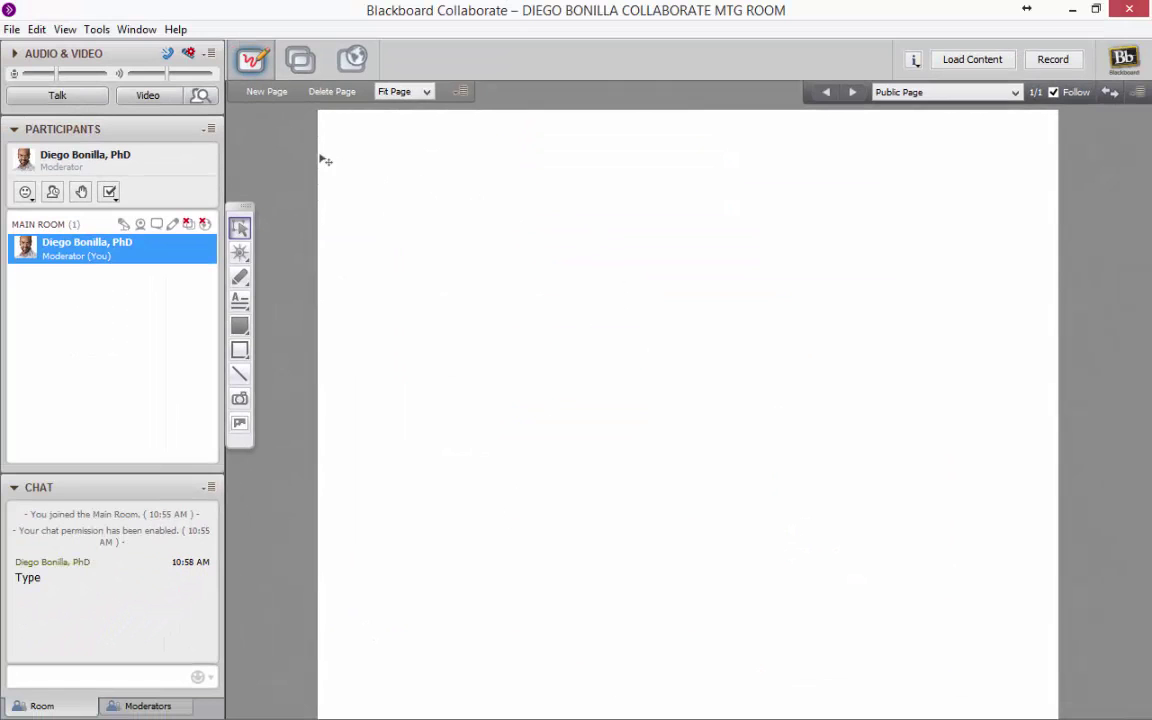
Switch the polling type from Yes/No to A..E Multiple Choices, then select the Raising your hand topic
click(110, 192)
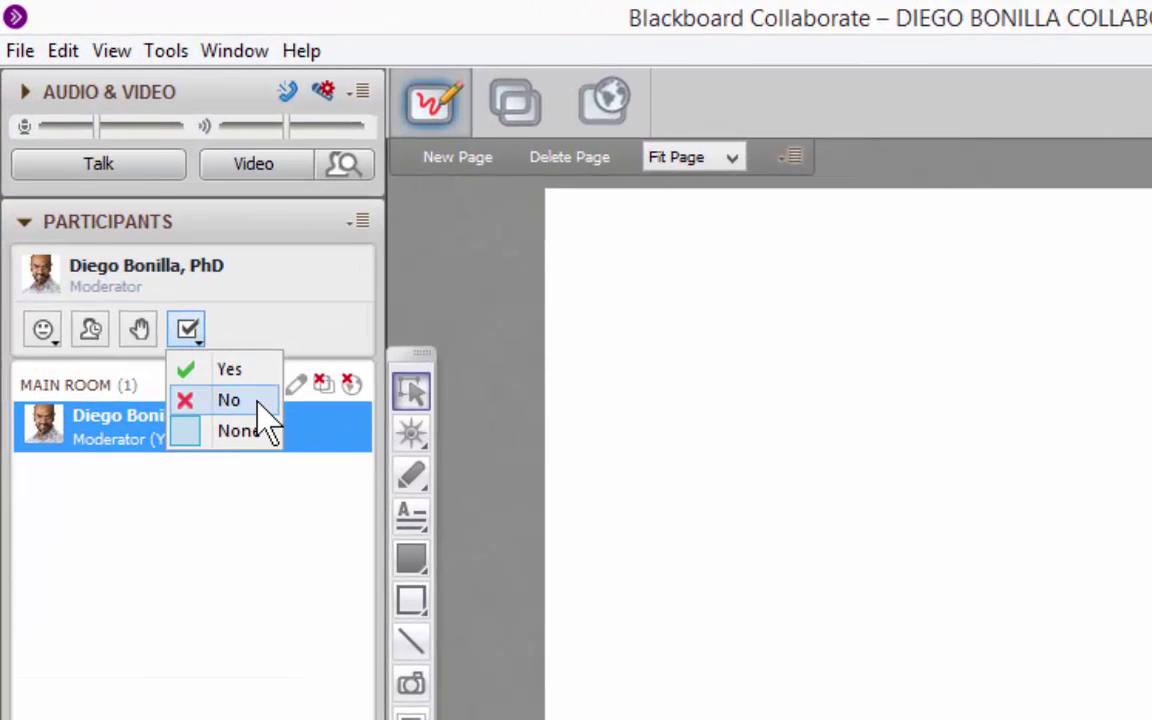
click(166, 51)
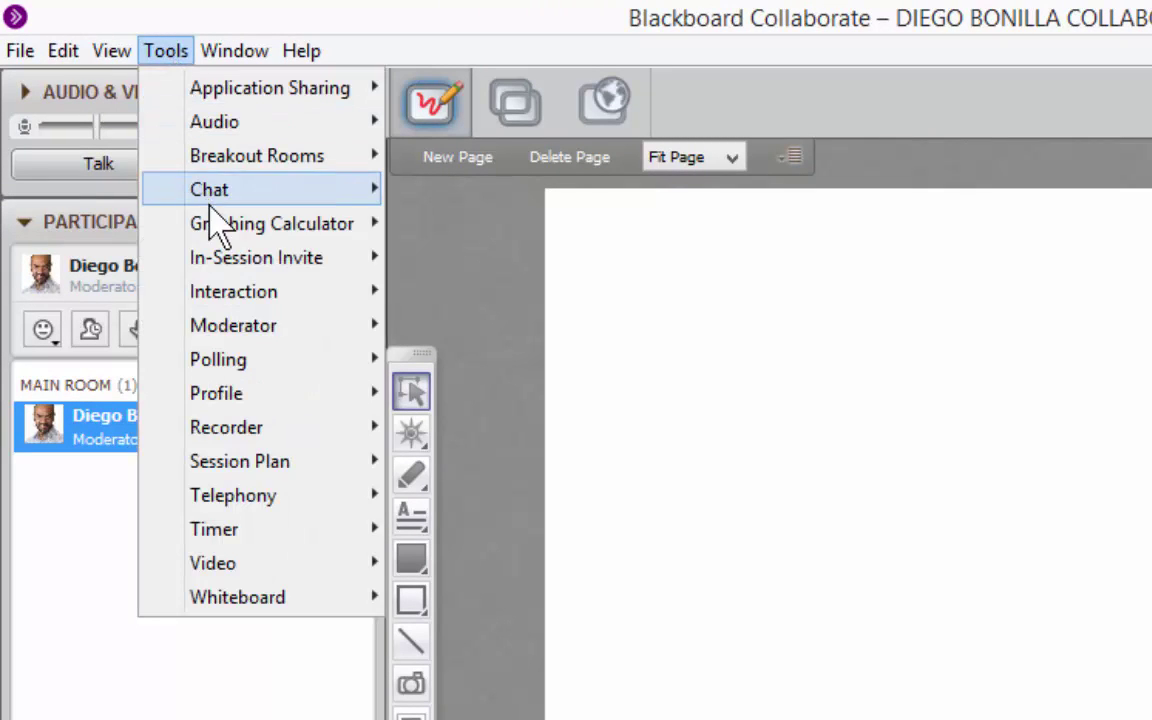
mouse_move(298, 332)
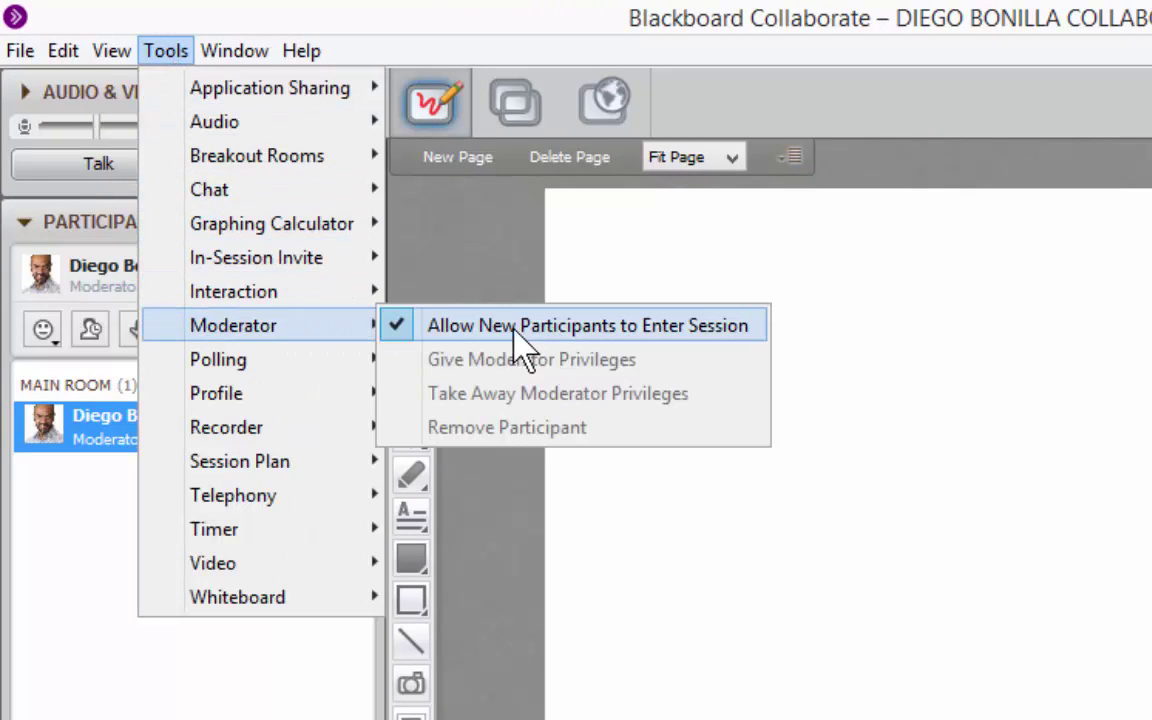
mouse_move(357, 360)
mouse_move(522, 360)
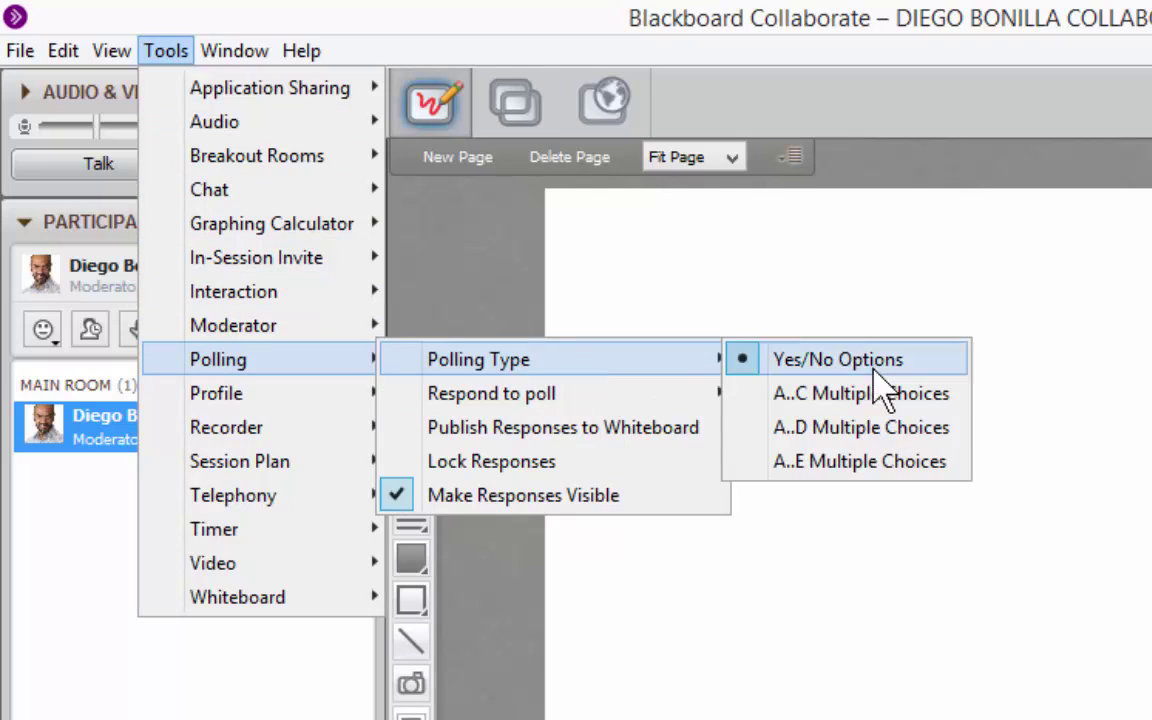
click(880, 461)
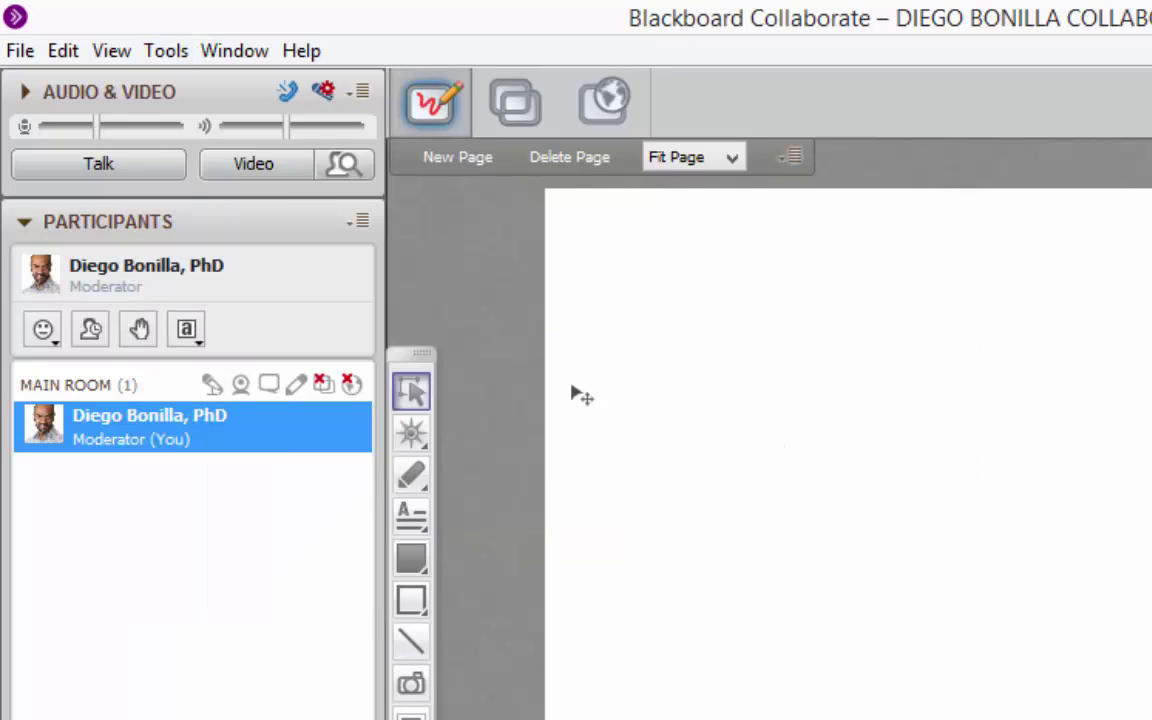
click(196, 333)
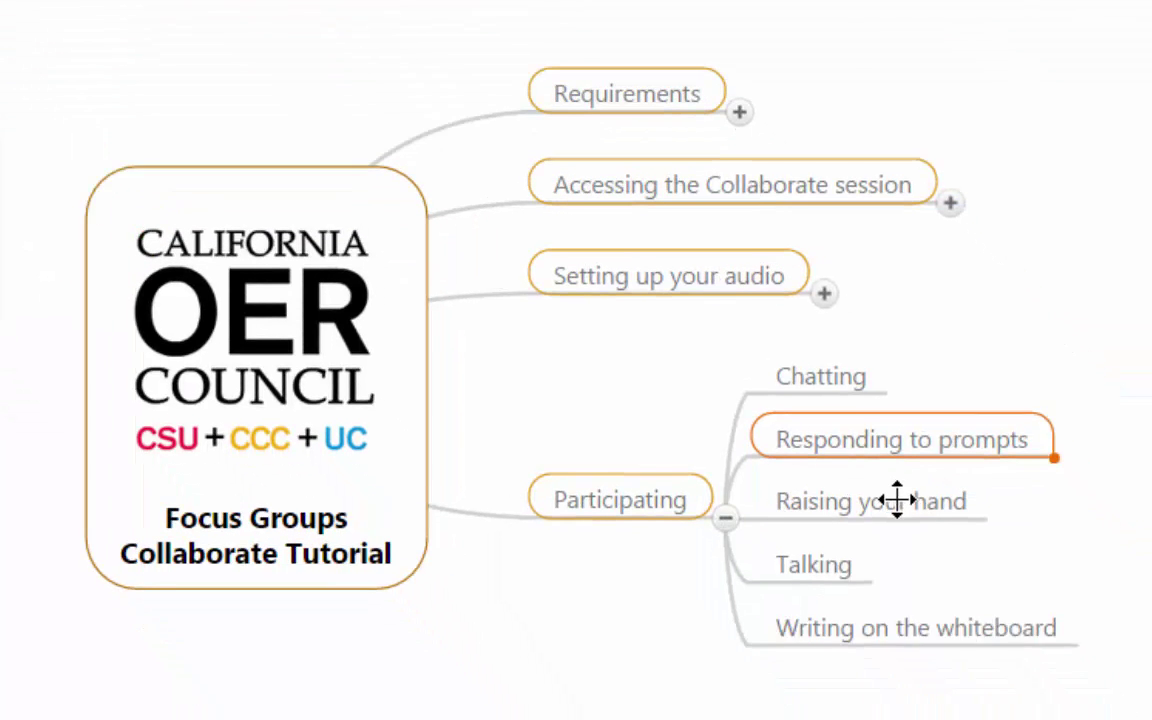
click(897, 496)
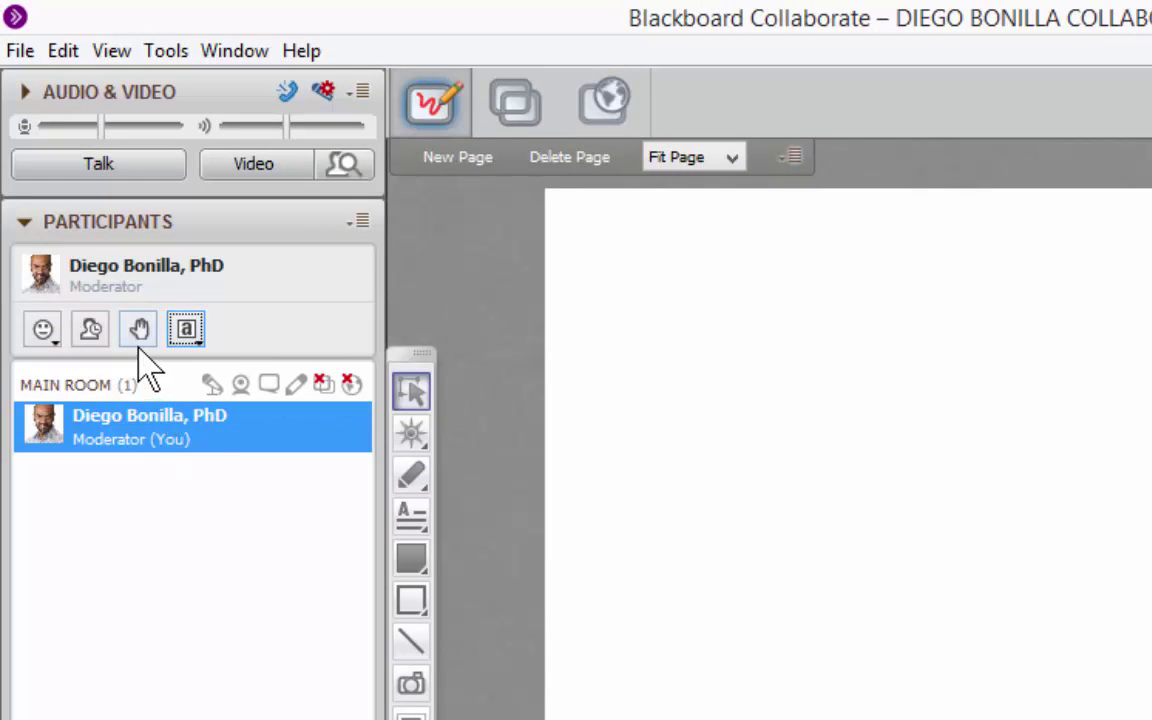
click(139, 342)
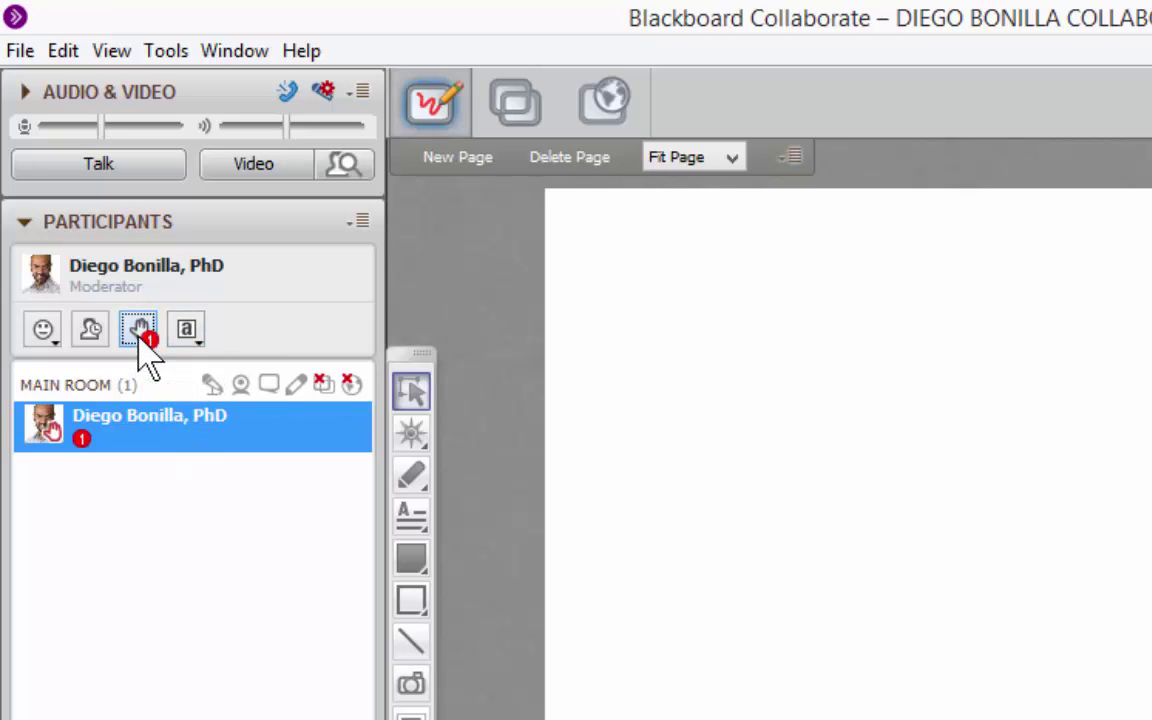
mouse_move(80, 442)
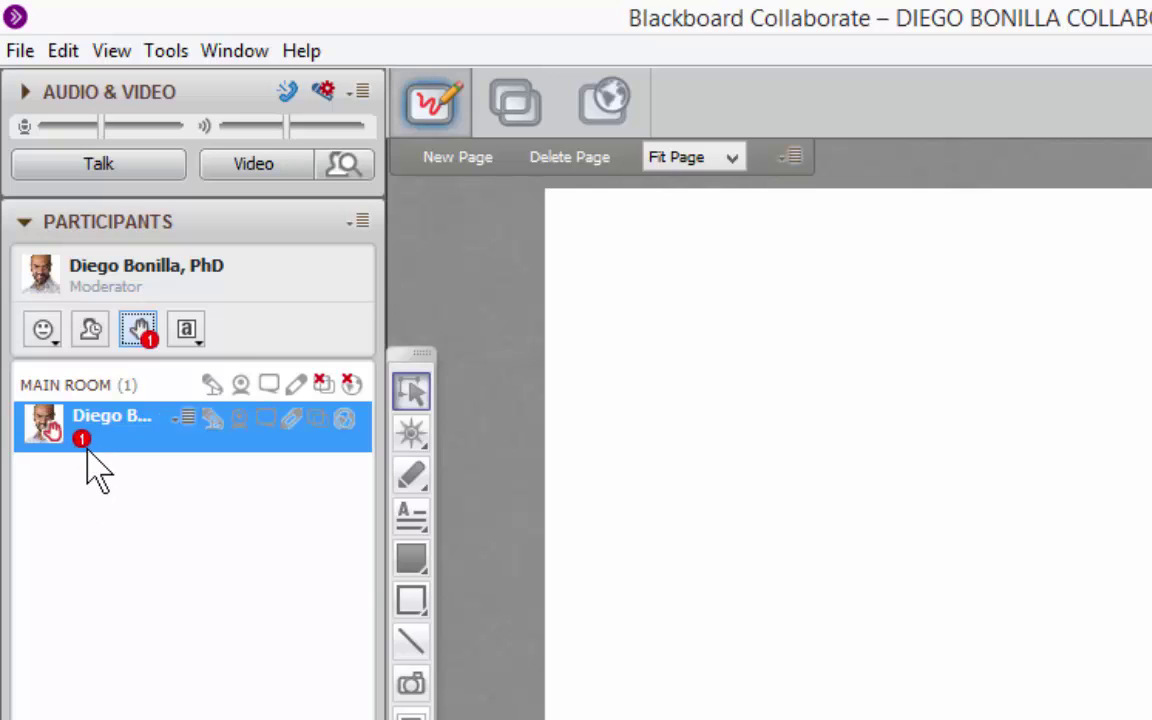
mouse_move(97, 468)
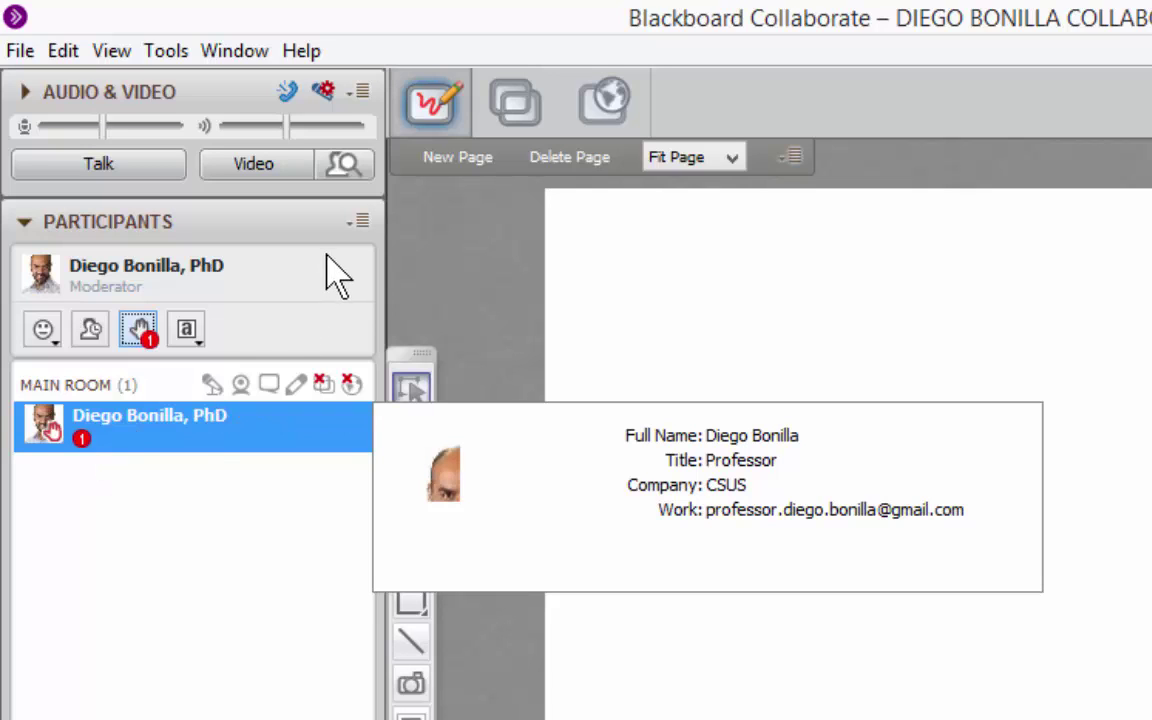
click(144, 340)
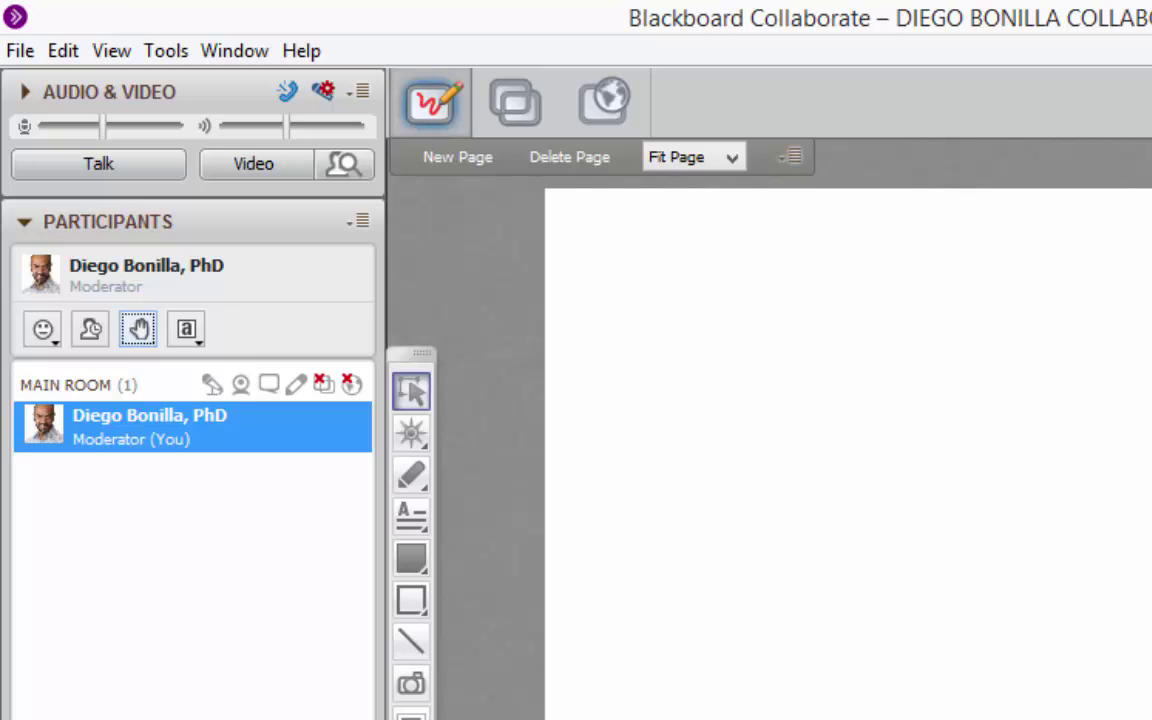
click(158, 166)
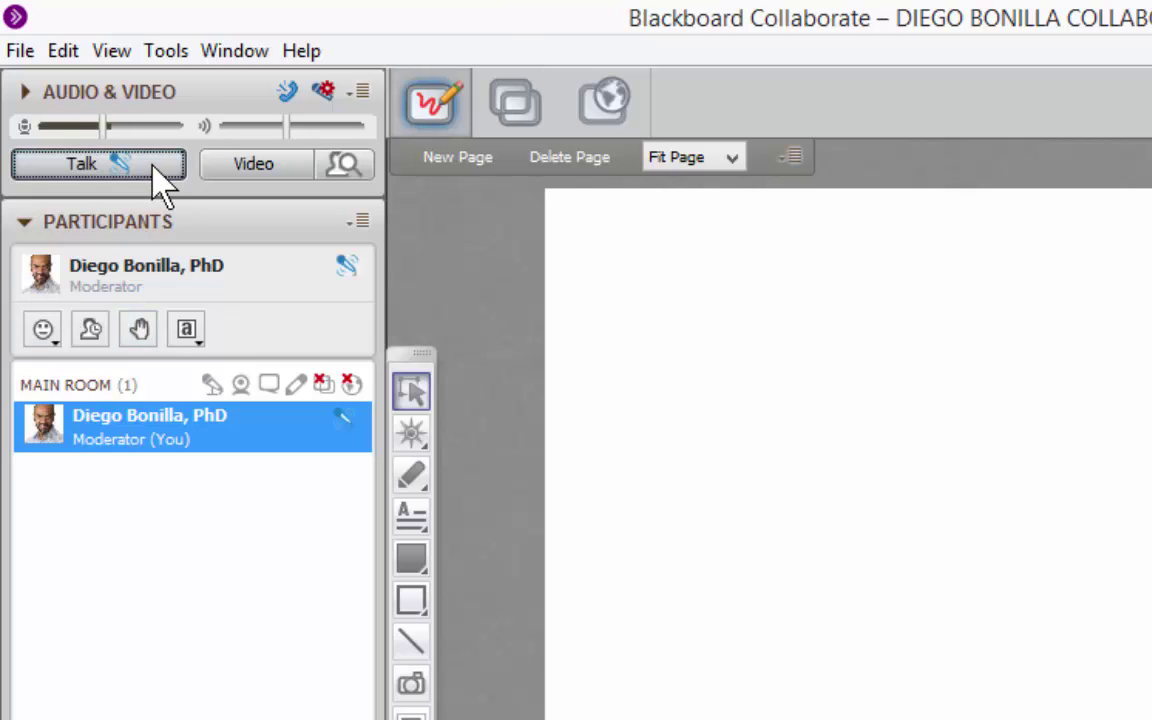
click(156, 170)
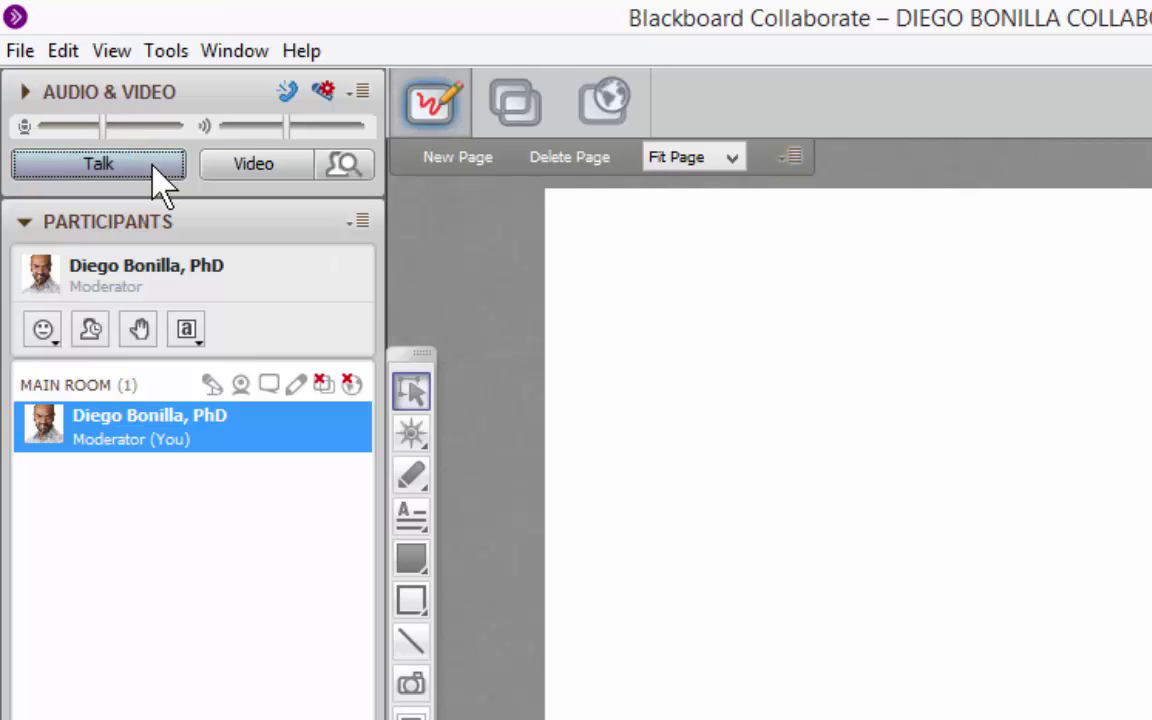
click(186, 329)
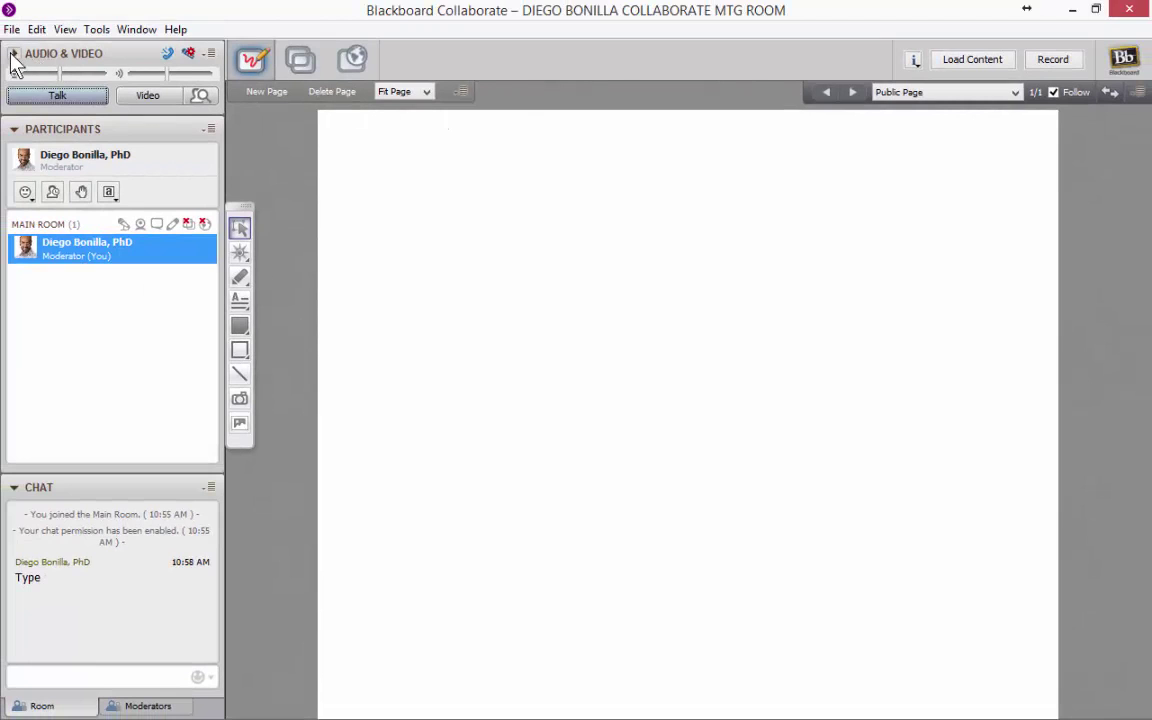
click(13, 53)
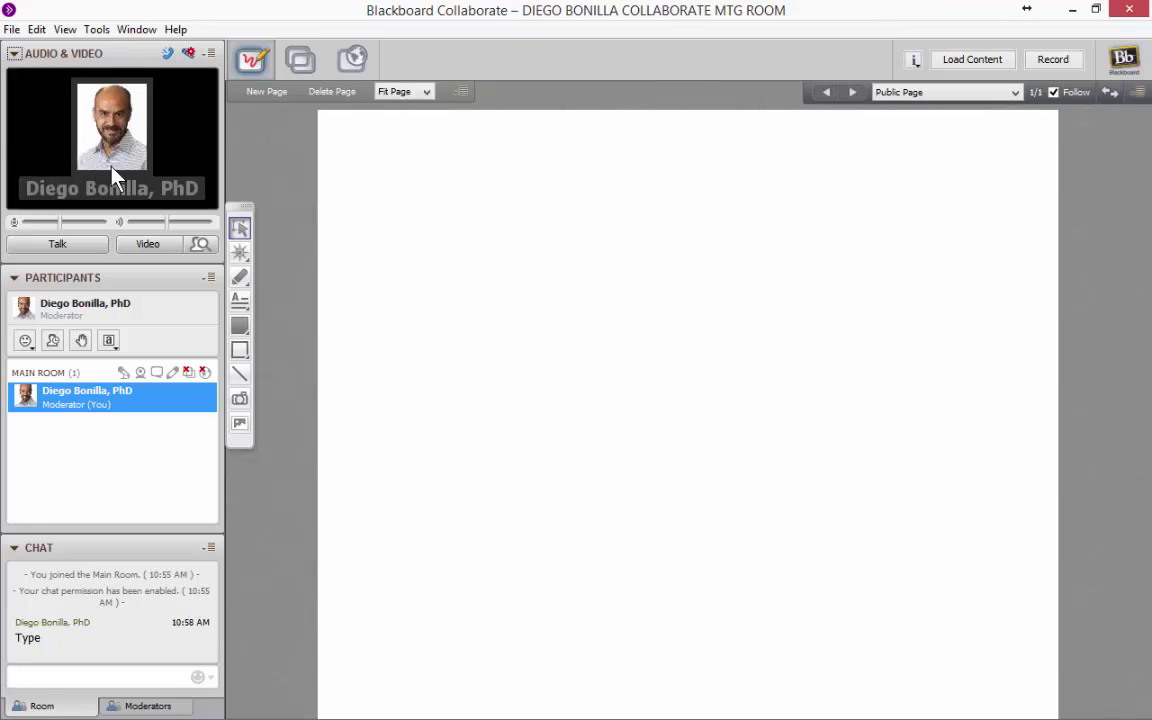
click(14, 54)
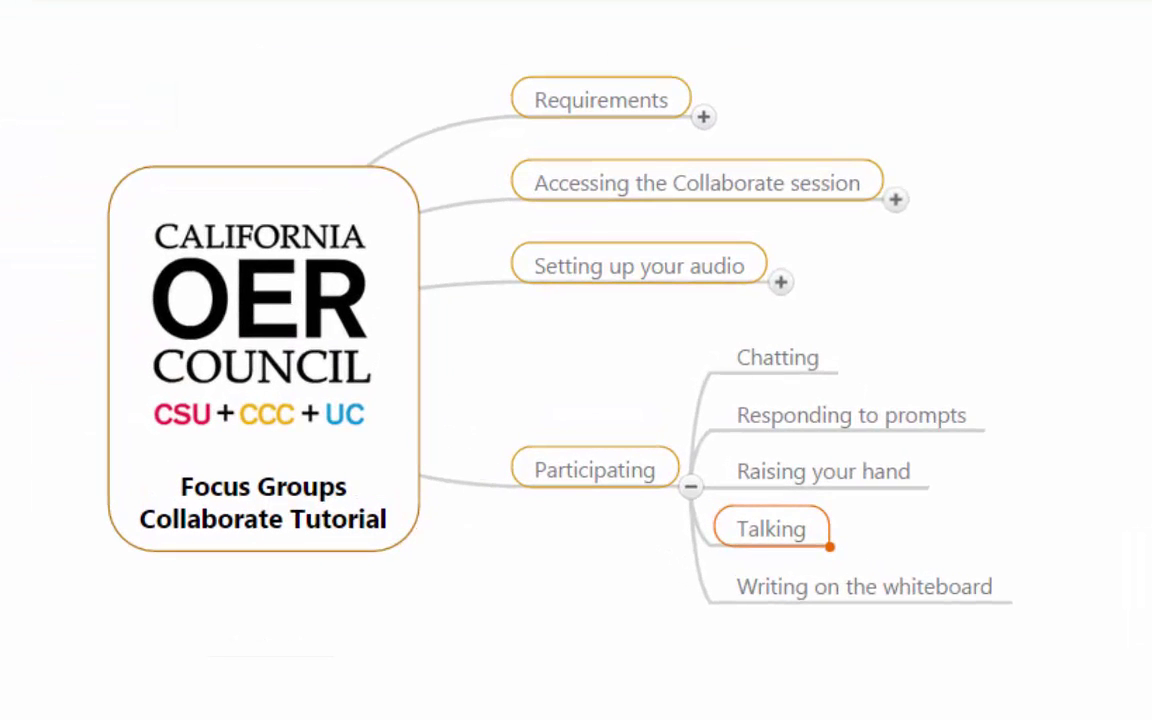
Select the 'Writing on the whiteboard' topic in the tutorial mind map
click(917, 587)
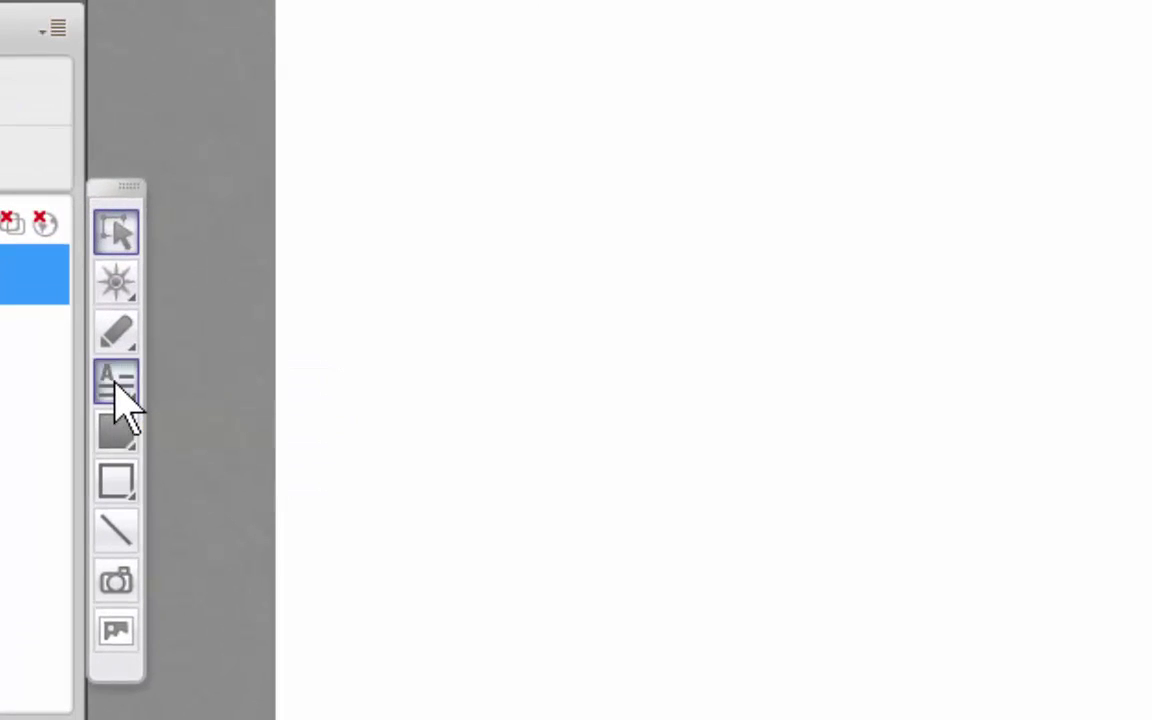
Place a whiteboard text box reading 'Start typing there' and select the whole line
mouse_move(120, 400)
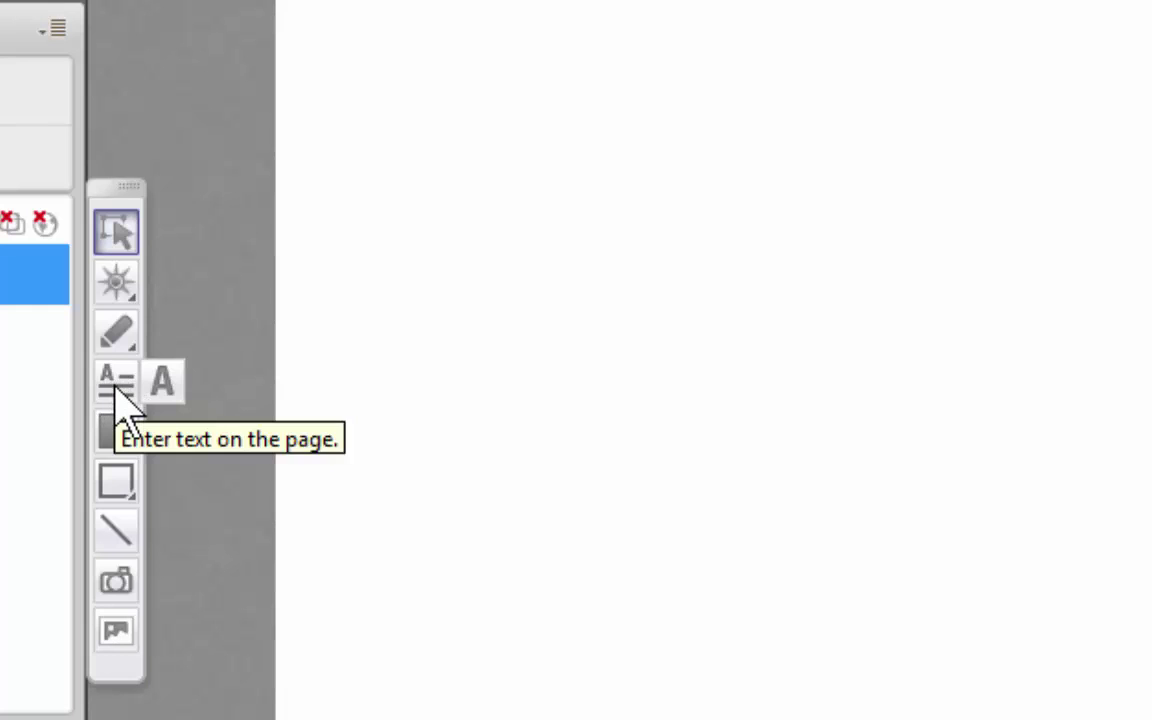
click(116, 386)
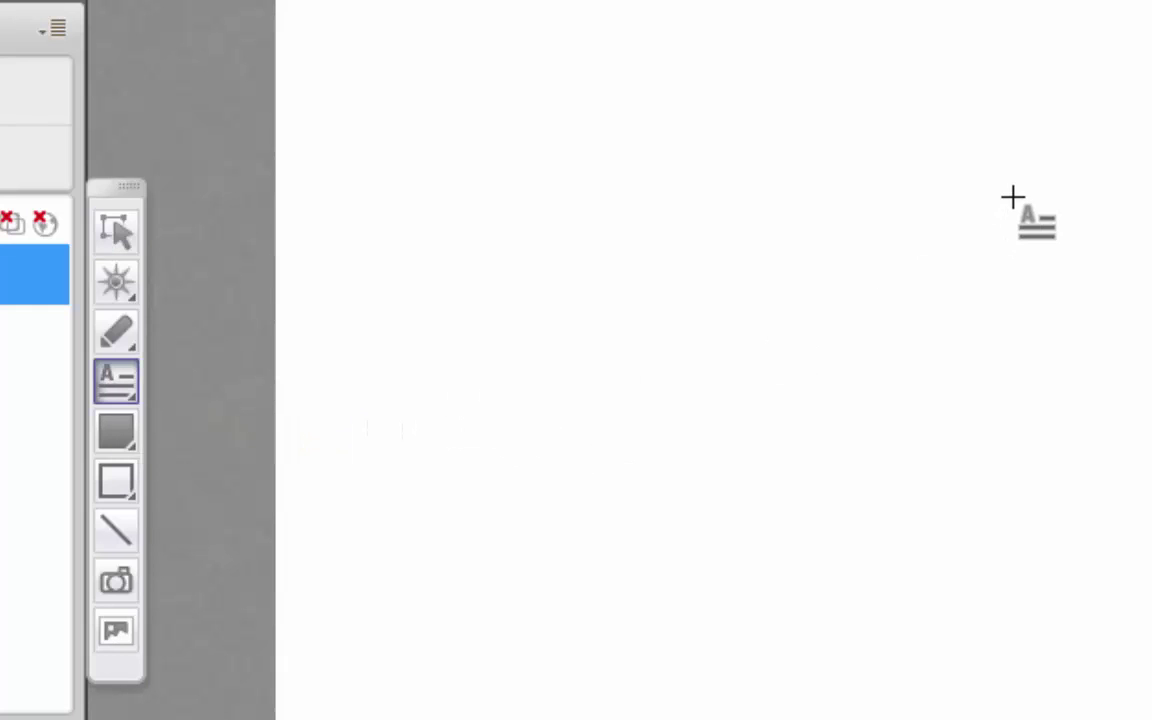
click(663, 478)
text(Start typing)
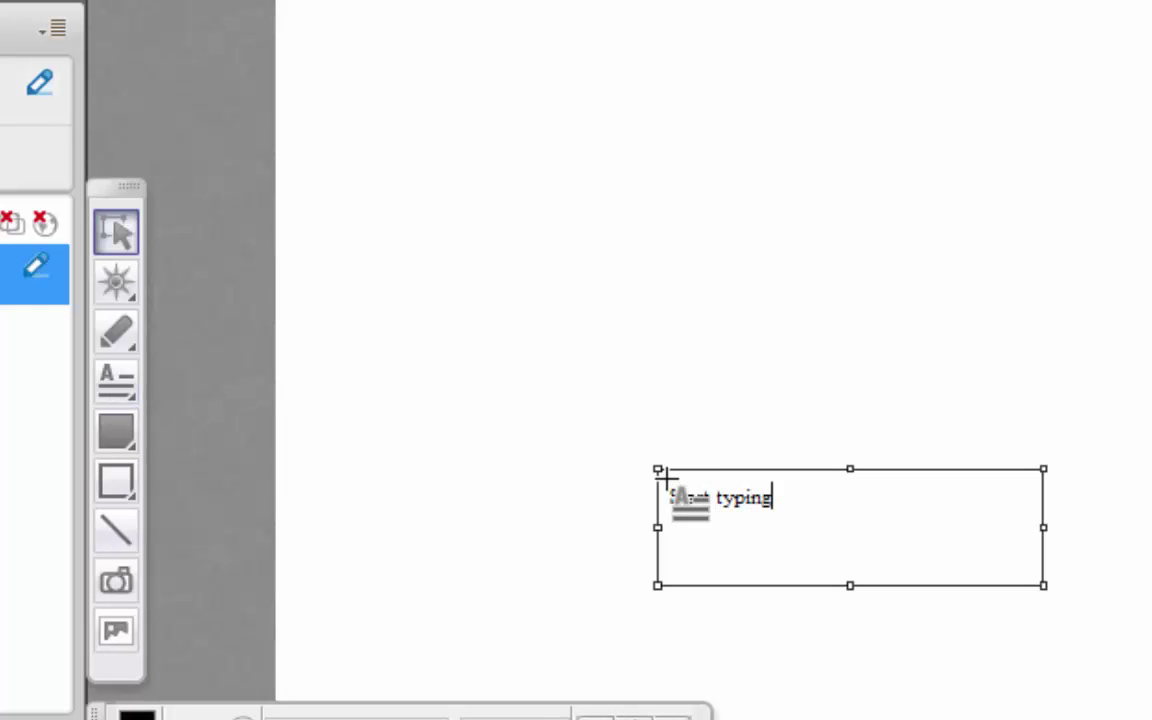
text( there)
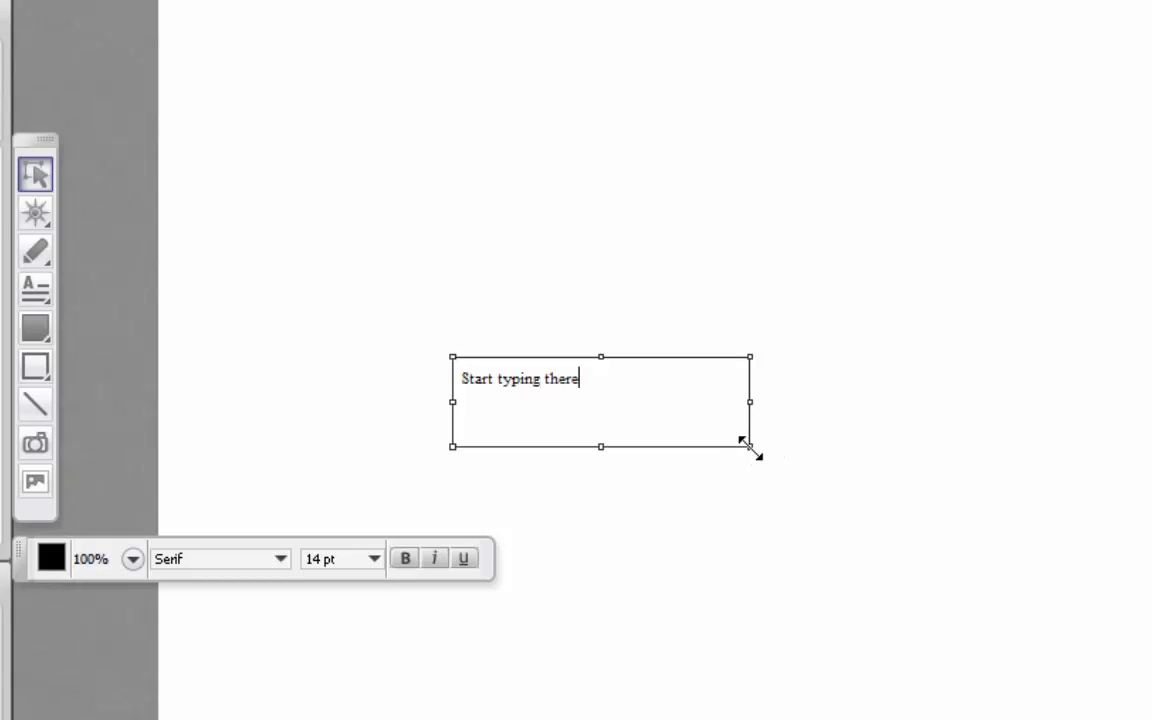
drag(625, 383, 409, 378)
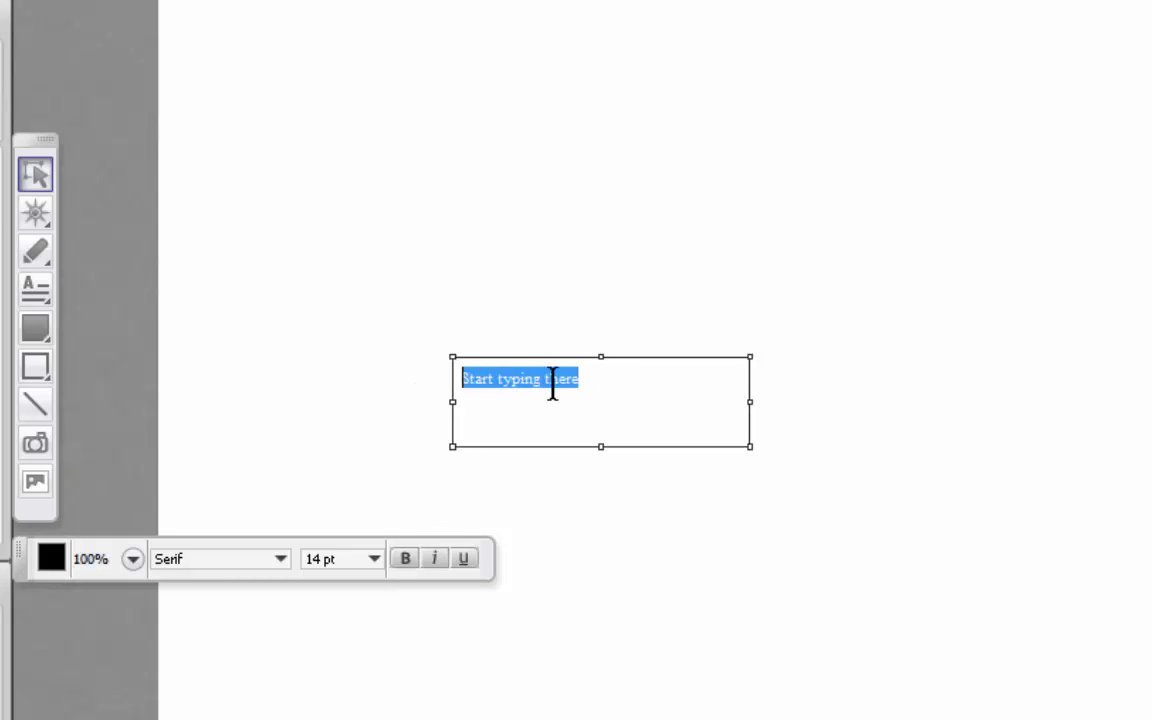
Try 36 and 12 pt, settle on 14 pt SansSerif, then deselect the text box
click(363, 561)
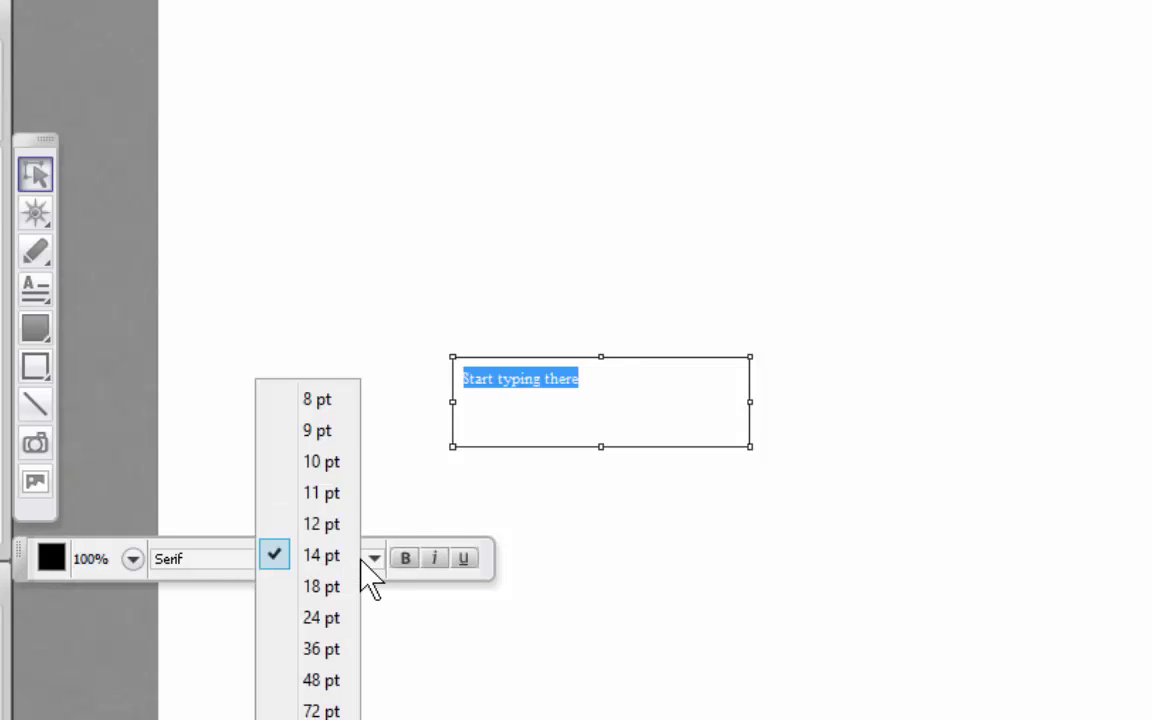
click(322, 650)
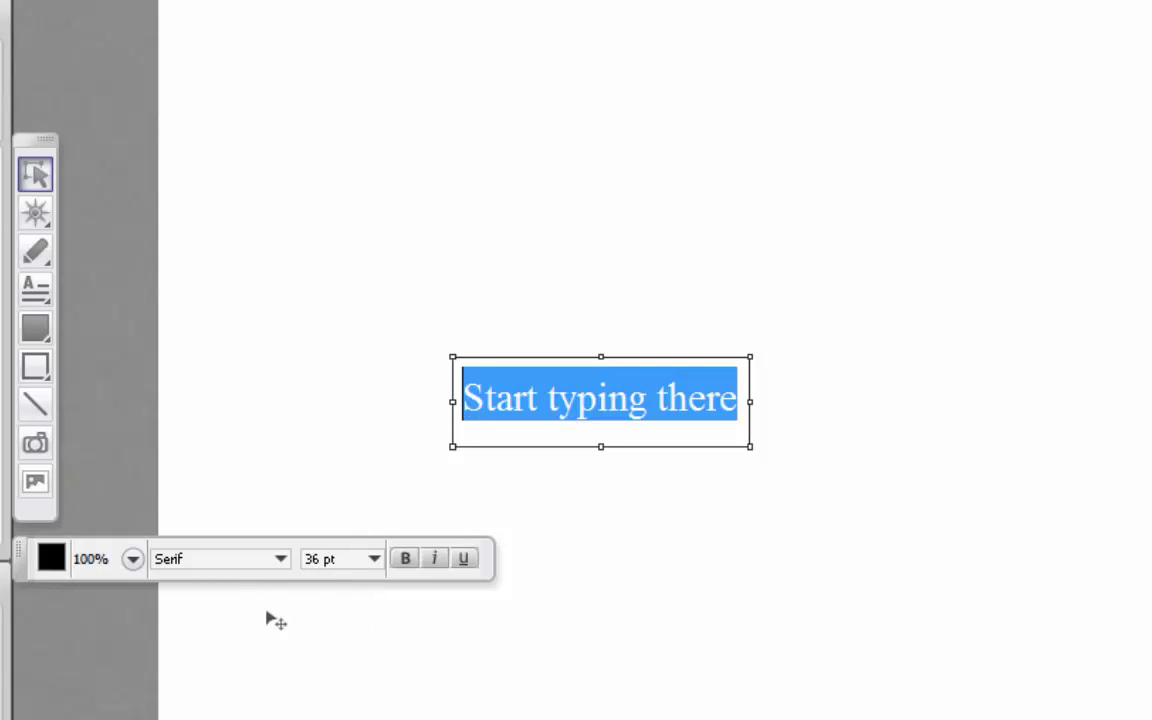
click(235, 560)
click(216, 527)
click(372, 559)
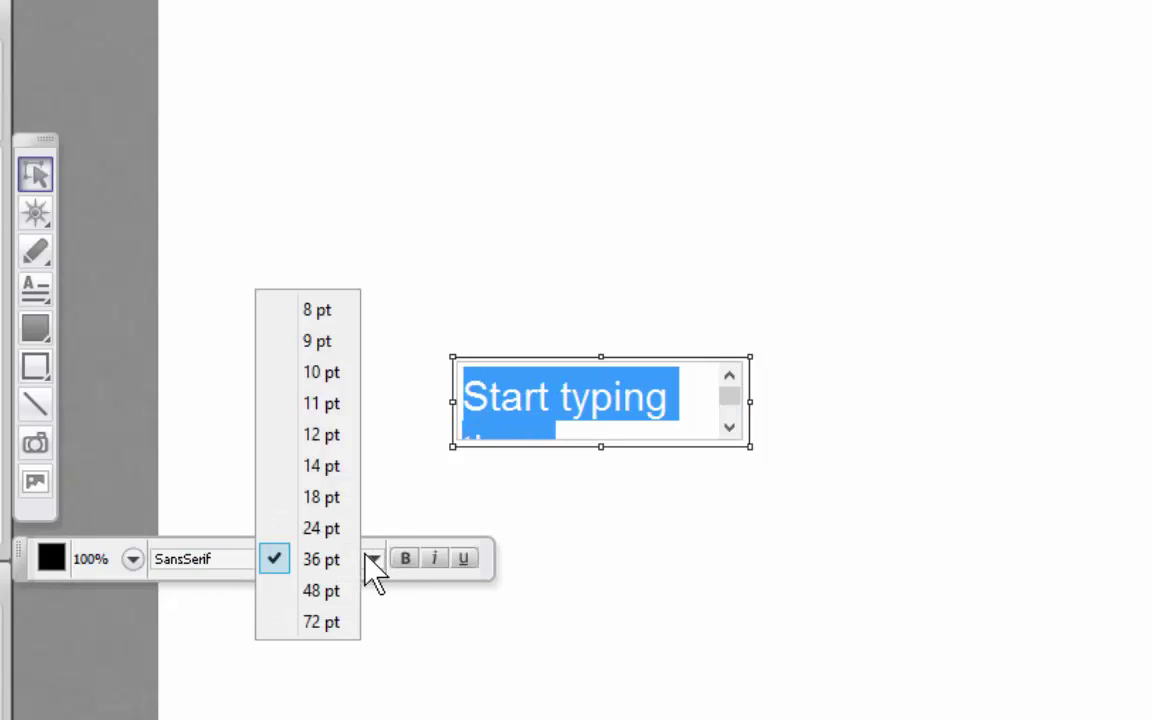
click(335, 435)
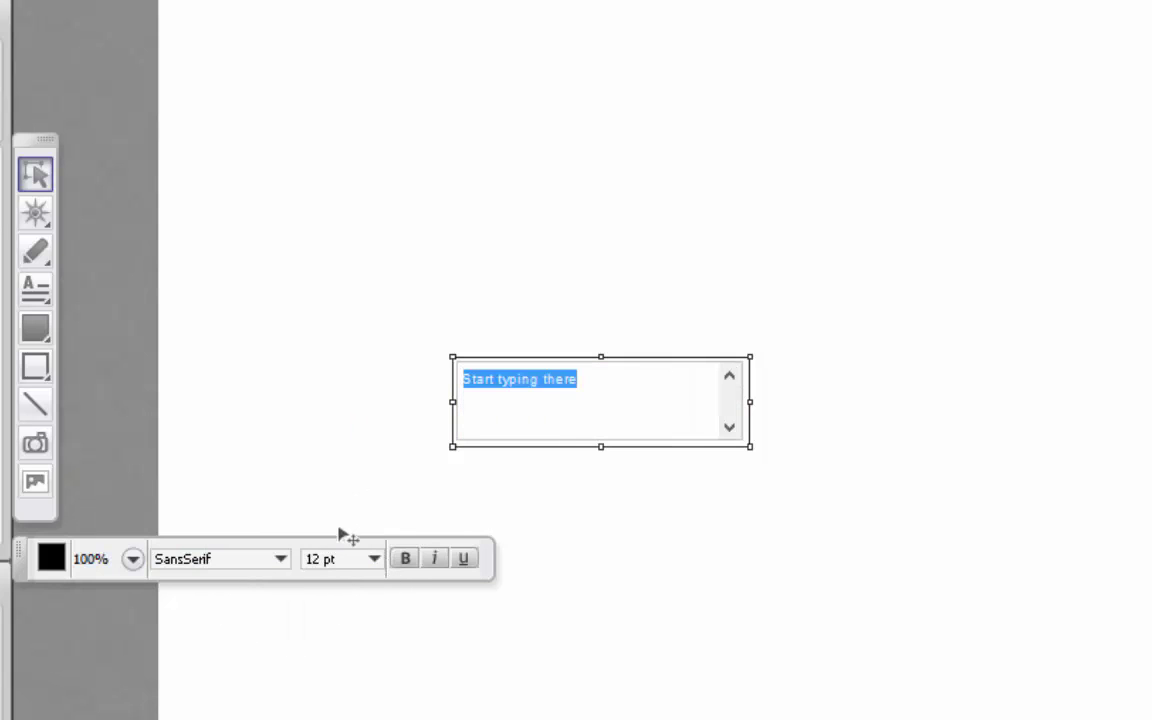
click(332, 560)
click(335, 591)
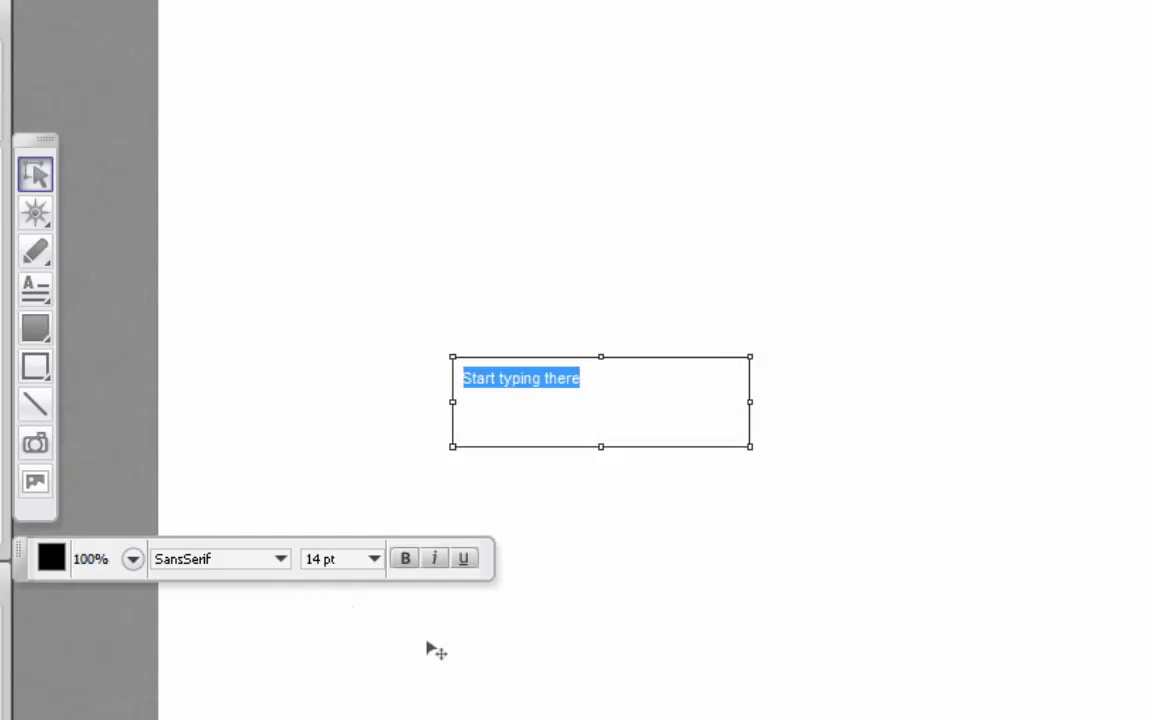
click(615, 412)
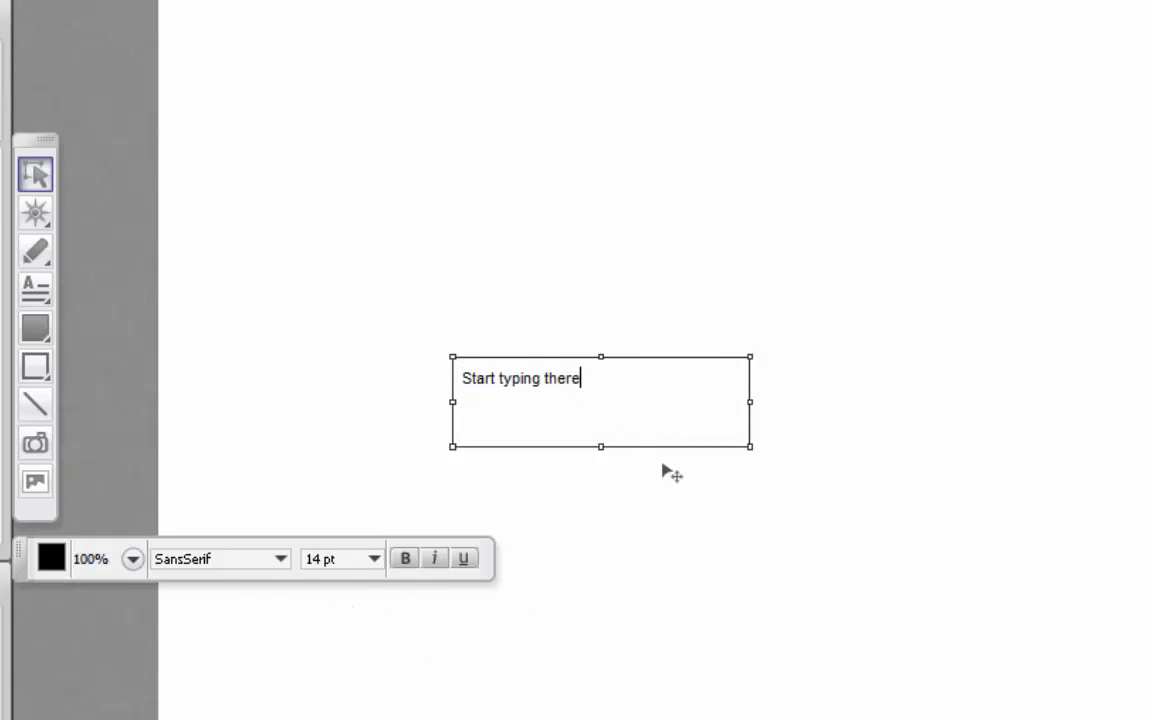
click(683, 633)
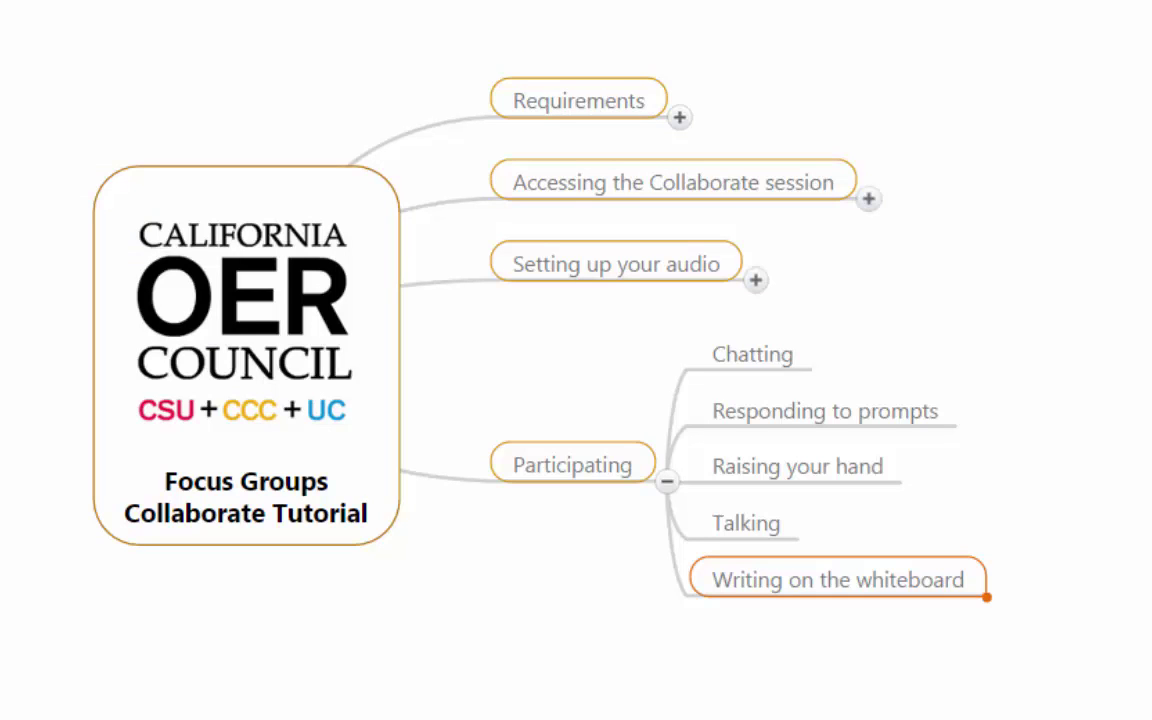
Collapse the Participating branch, then open and close Collaborate's Tools menu without choosing
click(666, 481)
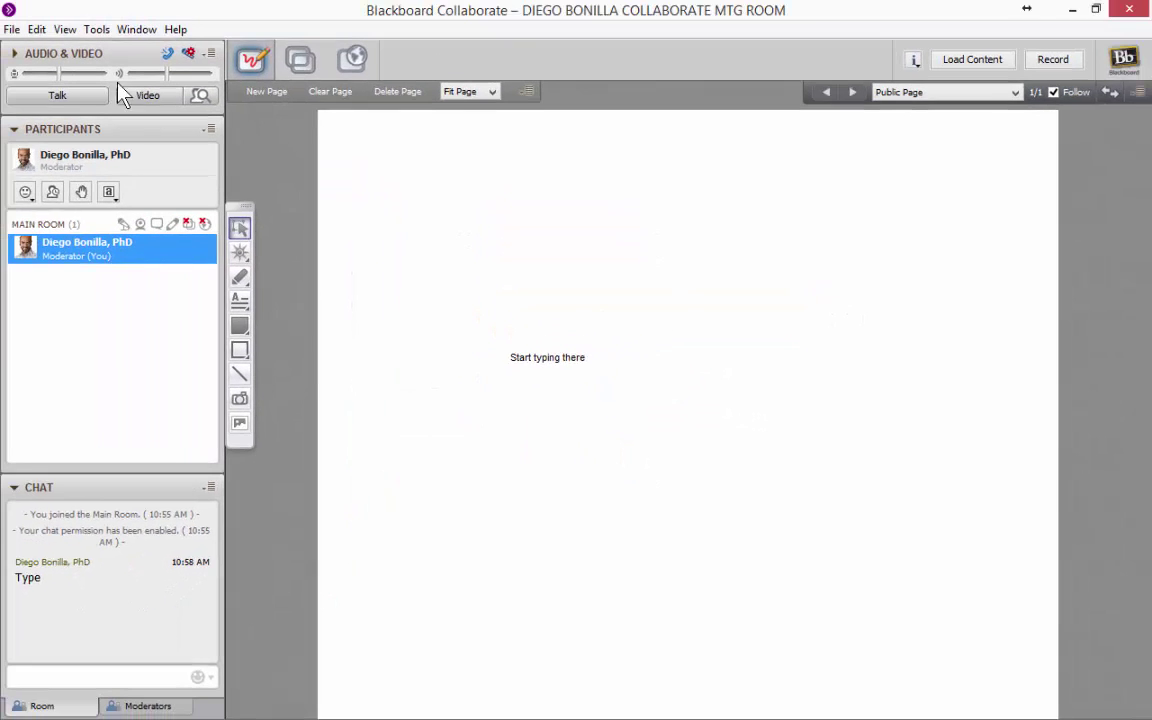
click(96, 29)
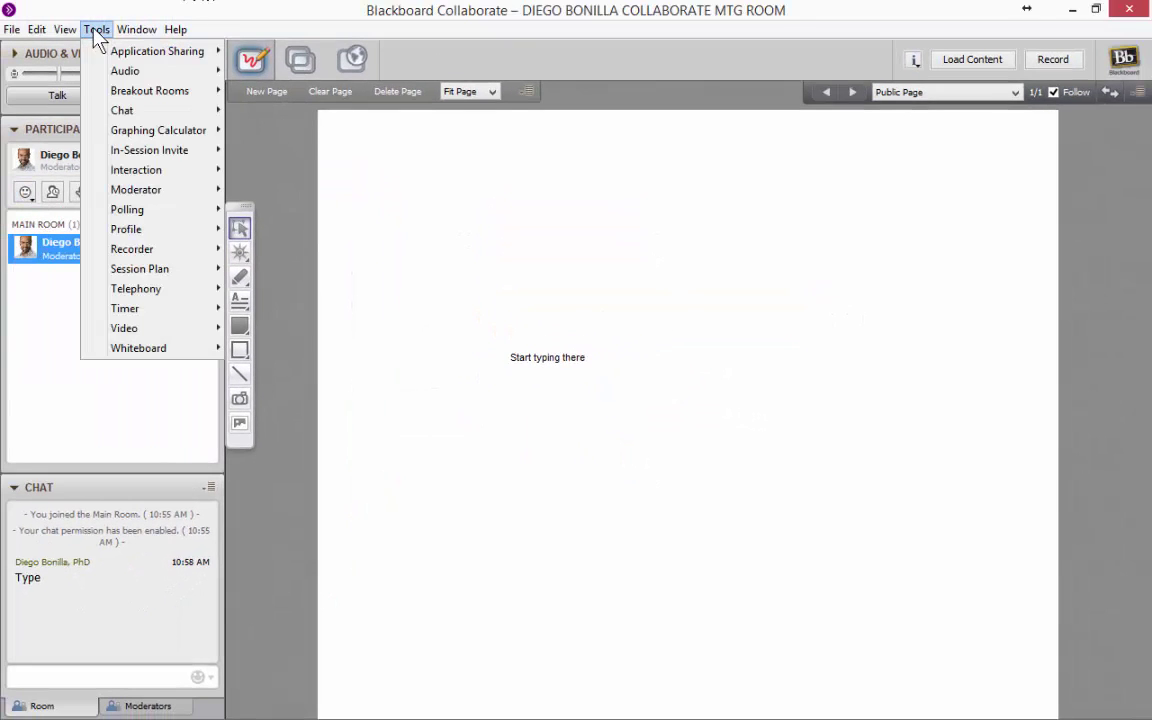
click(110, 600)
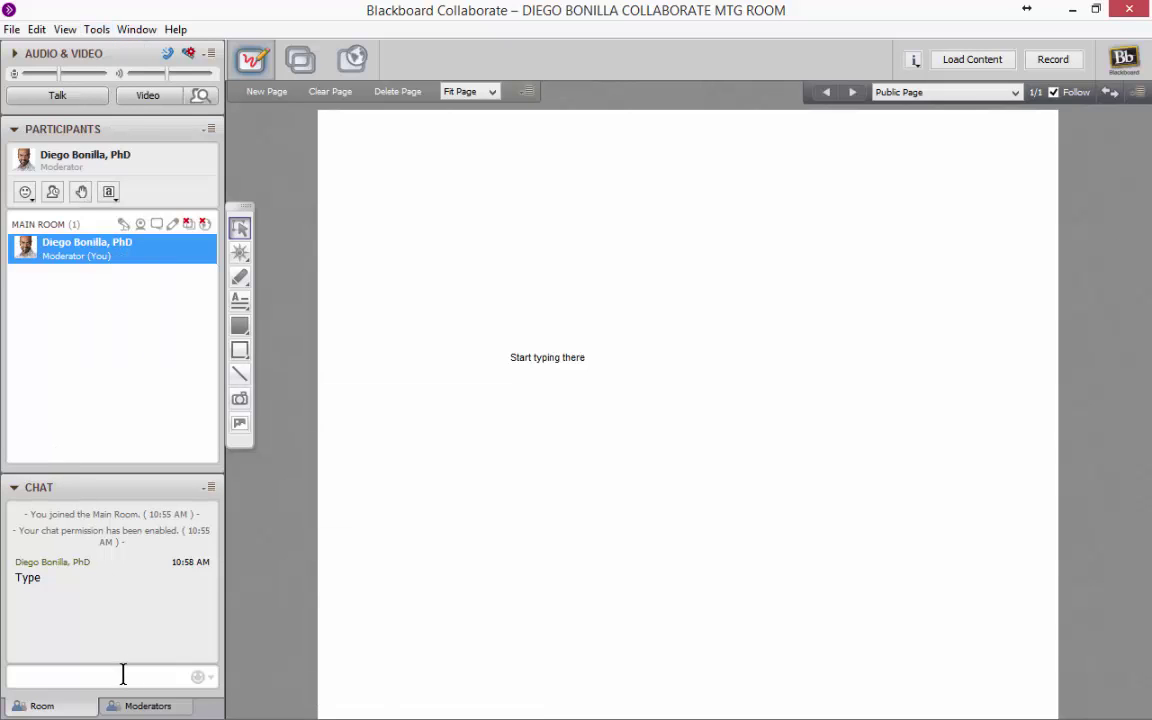